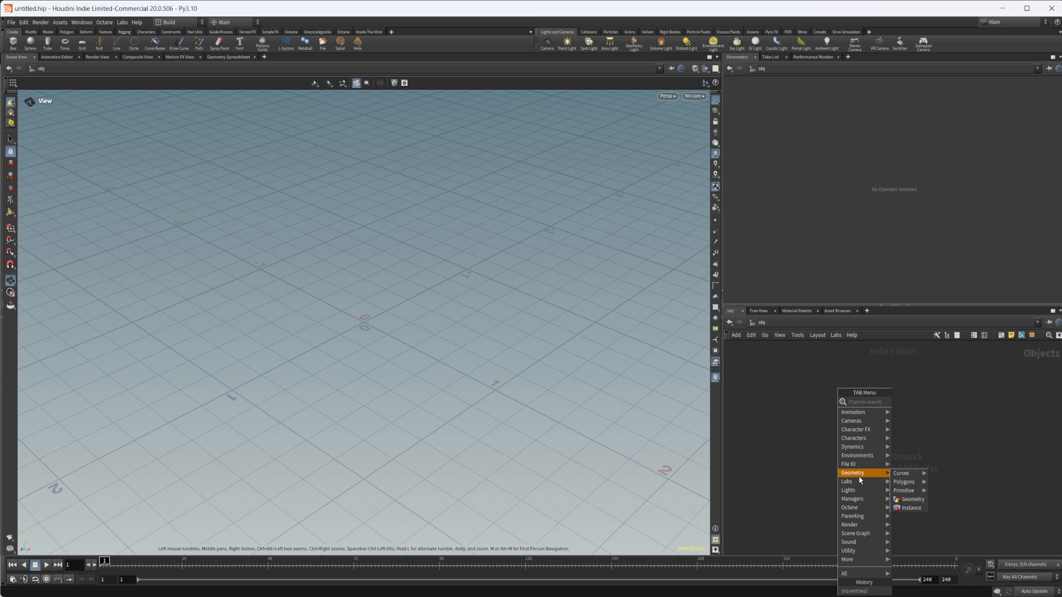
# Step: Switch the desktop layout from Build to Solaris
pyautogui.press('Escape')
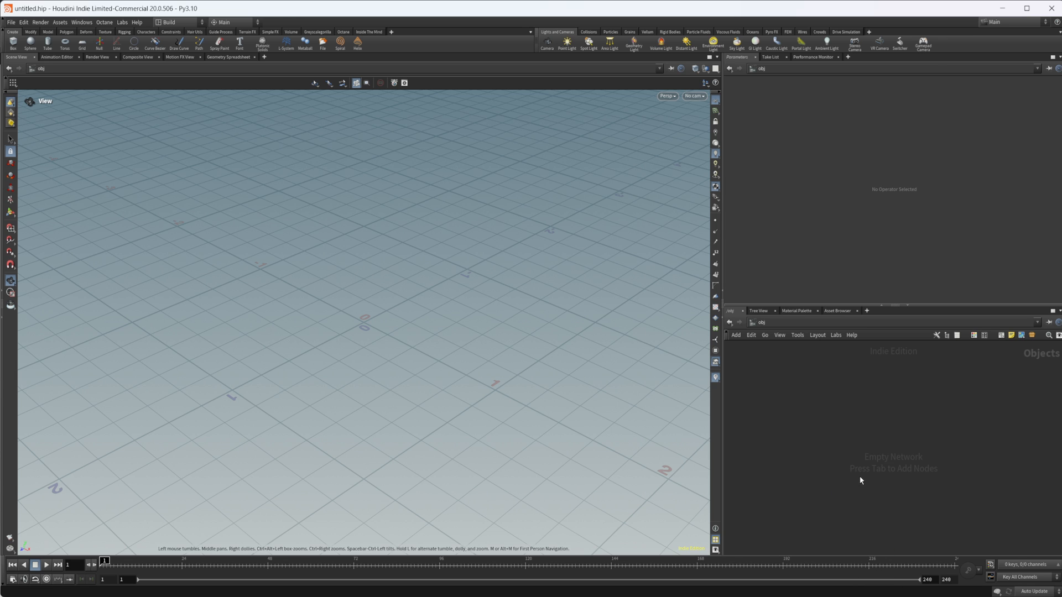
pyautogui.click(176, 22)
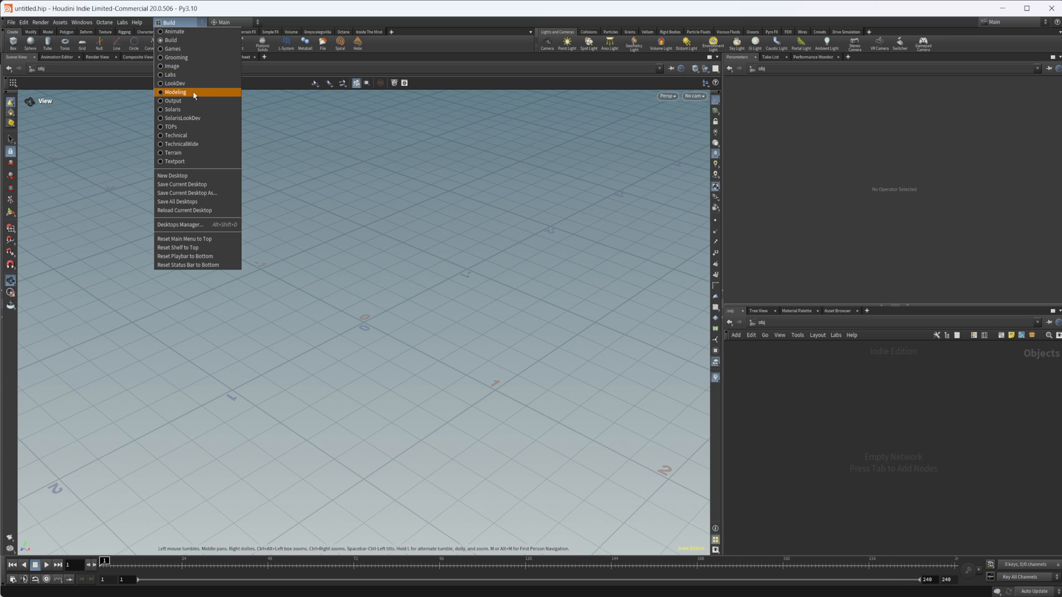
pyautogui.click(182, 109)
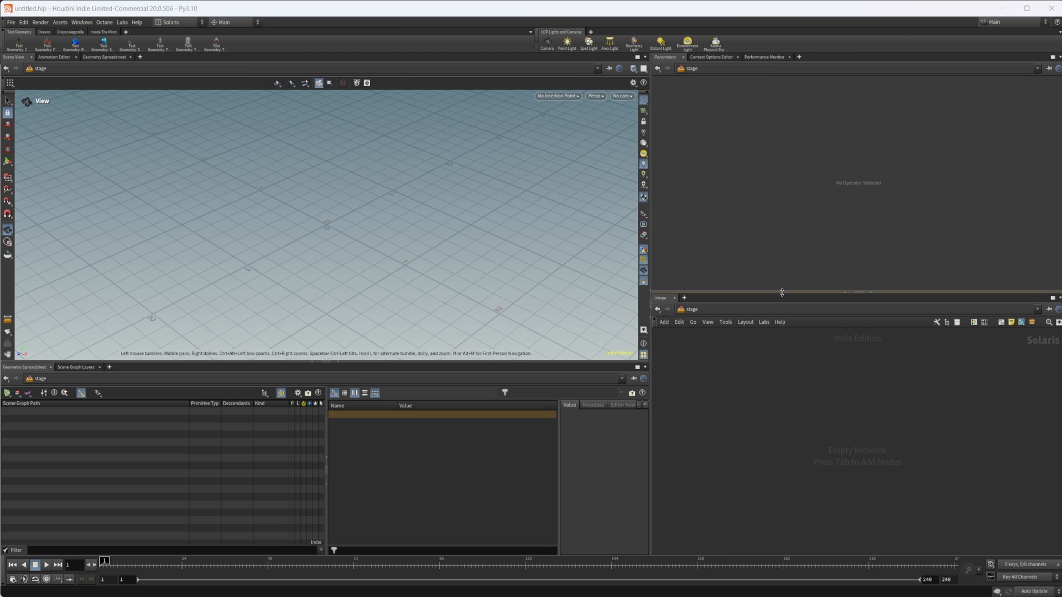
pyautogui.press('Tab')
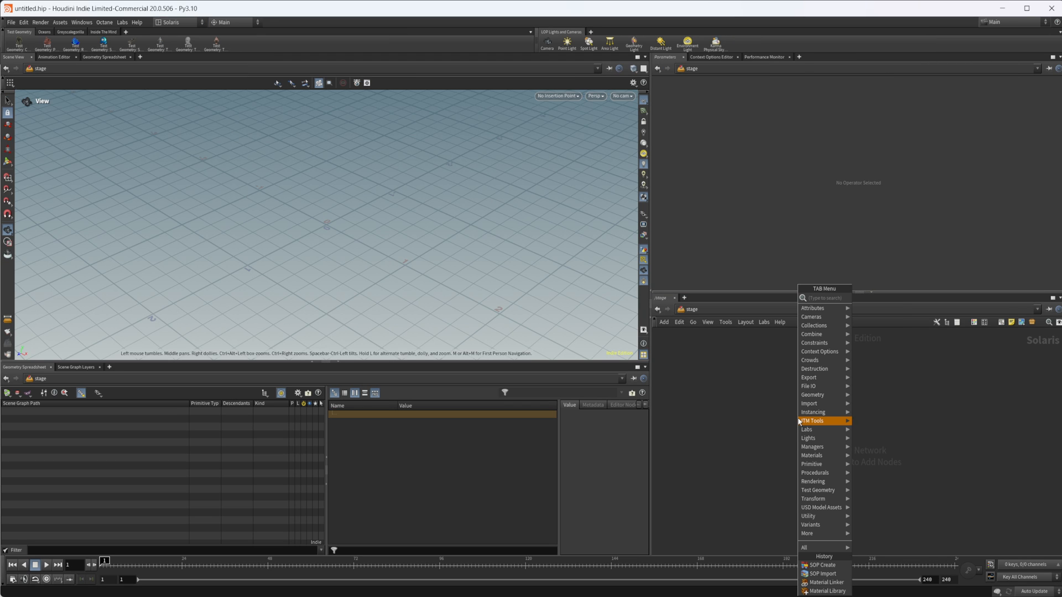
pyautogui.write('sop i')
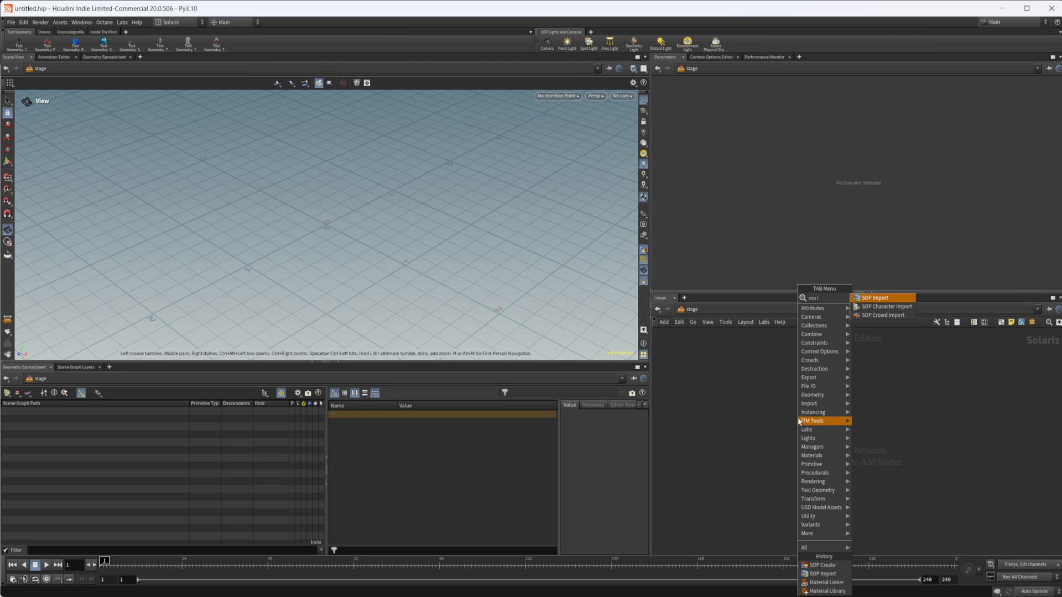
pyautogui.press('Return')
pyautogui.click(795, 416)
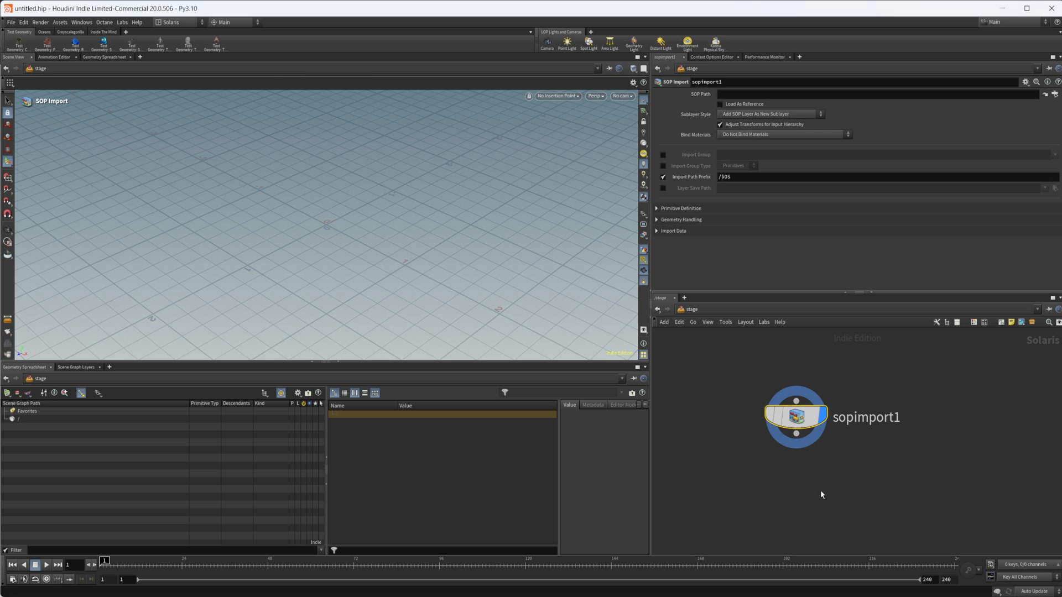
pyautogui.moveTo(745, 380); pyautogui.dragTo(824, 458)
pyautogui.press('Tab')
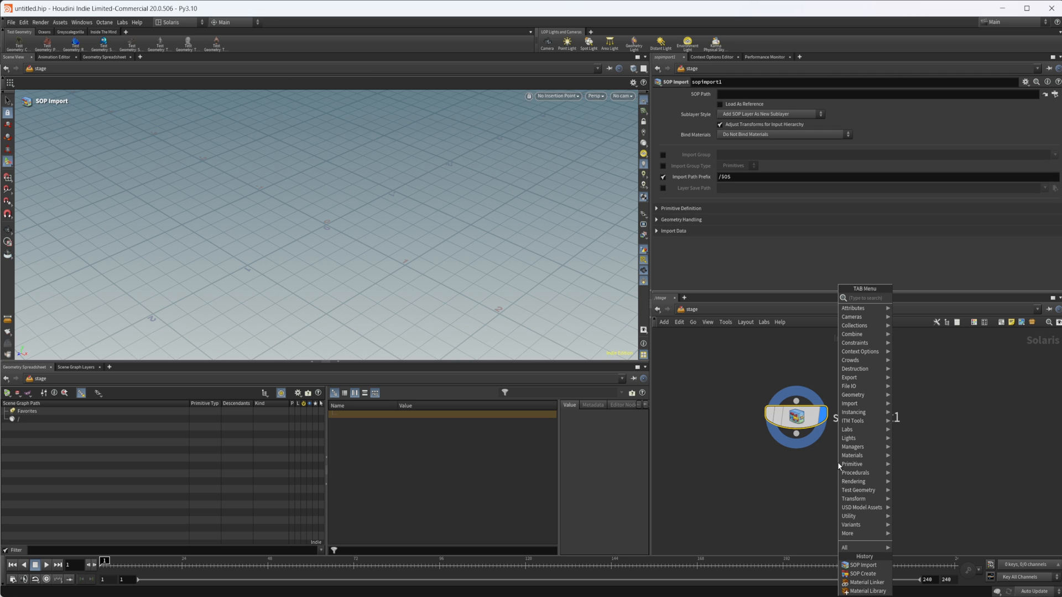
pyautogui.write('scen')
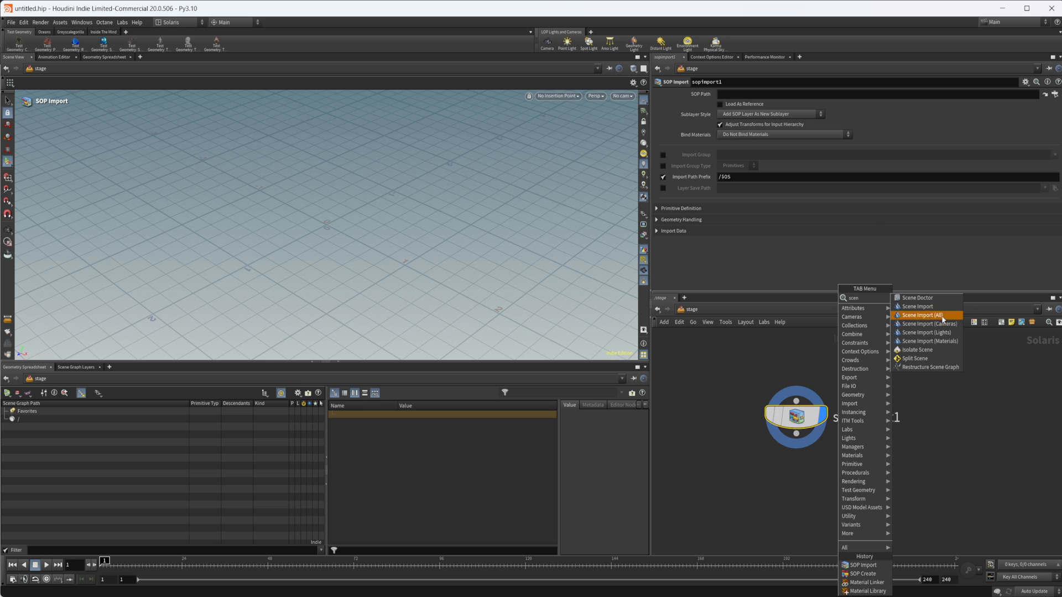
pyautogui.press('Escape')
pyautogui.moveTo(706, 357); pyautogui.dragTo(821, 455)
pyautogui.press('Delete')
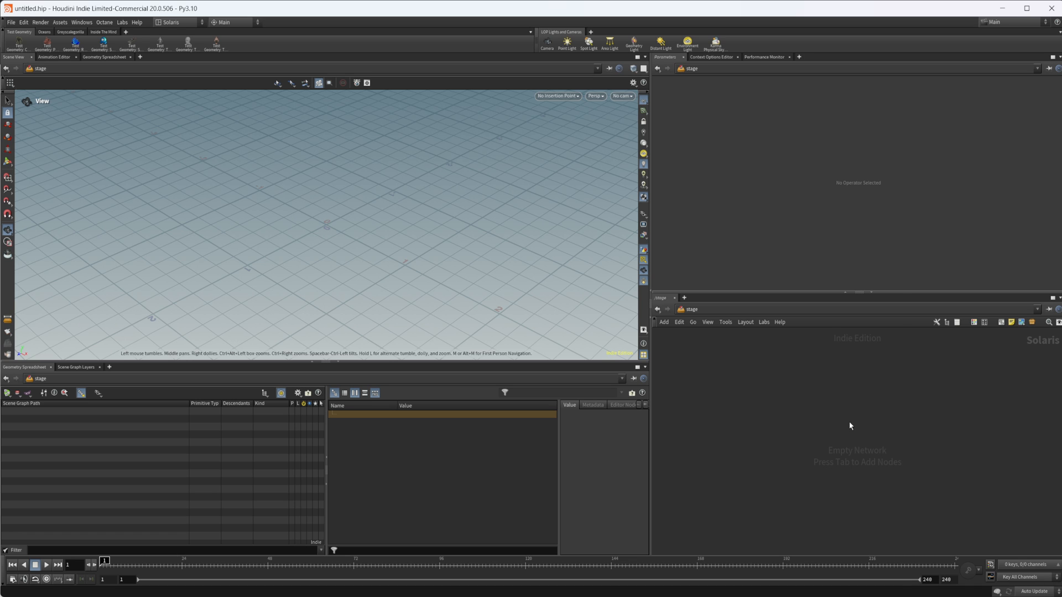
# Step: Add a SOP Create node to the empty stage network
pyautogui.press('Tab')
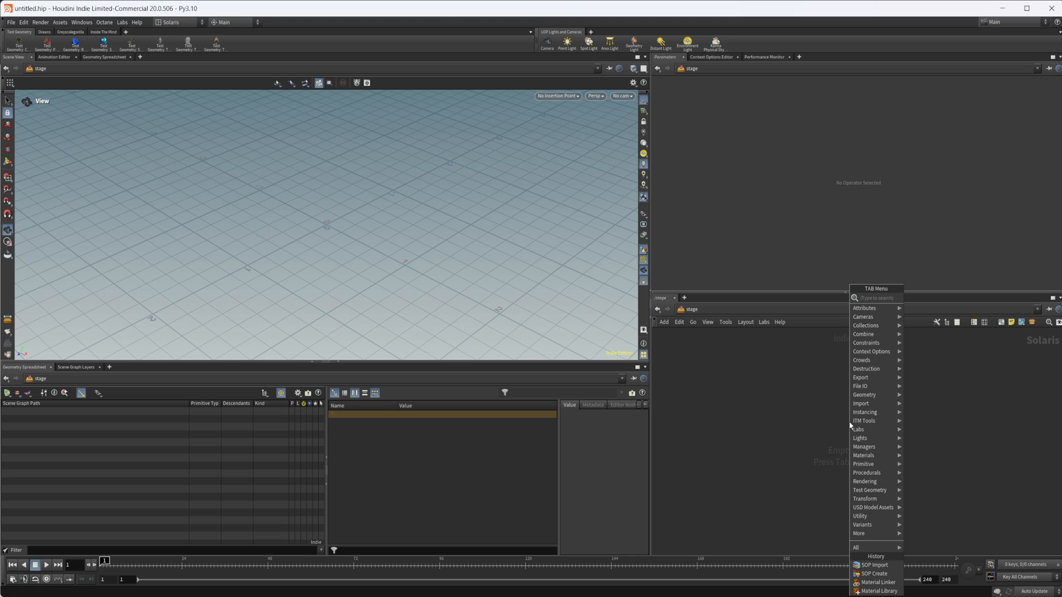
pyautogui.write('so')
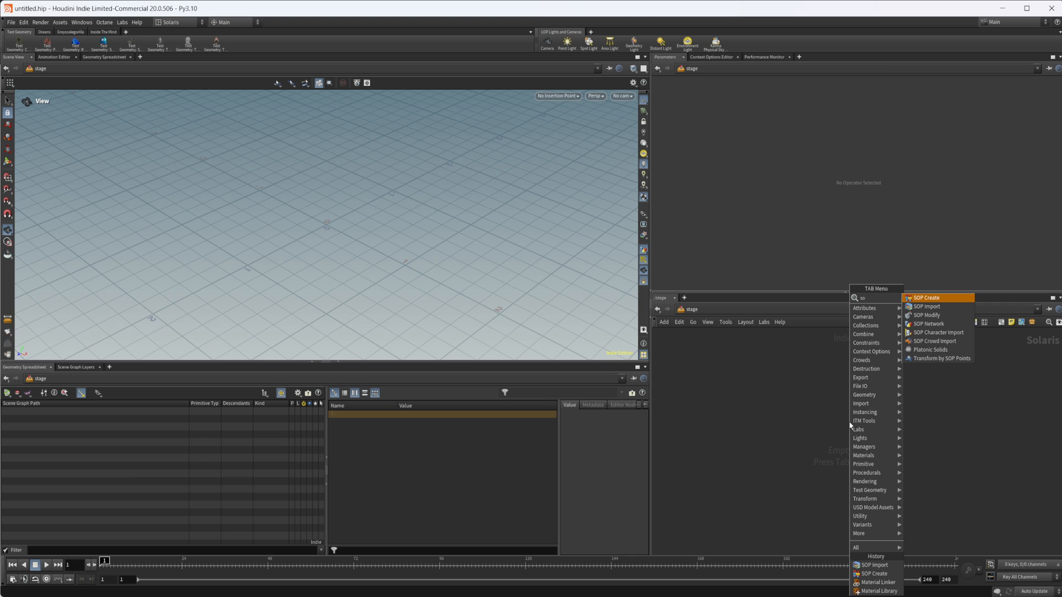
pyautogui.press('Return')
pyautogui.click(850, 426)
pyautogui.moveTo(831, 405); pyautogui.dragTo(784, 399)
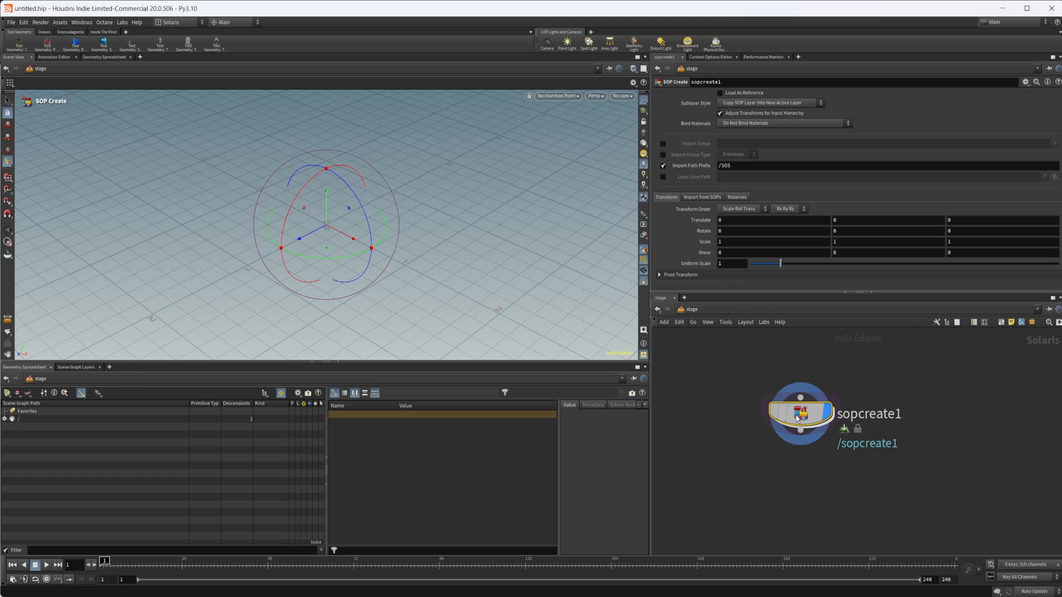
# Step: Enter the SOP Create node's internal geometry network and add a polygon Sphere node below the sub-network inputs
pyautogui.press('i')
pyautogui.moveTo(811, 523); pyautogui.dragTo(774, 464, button='middle')
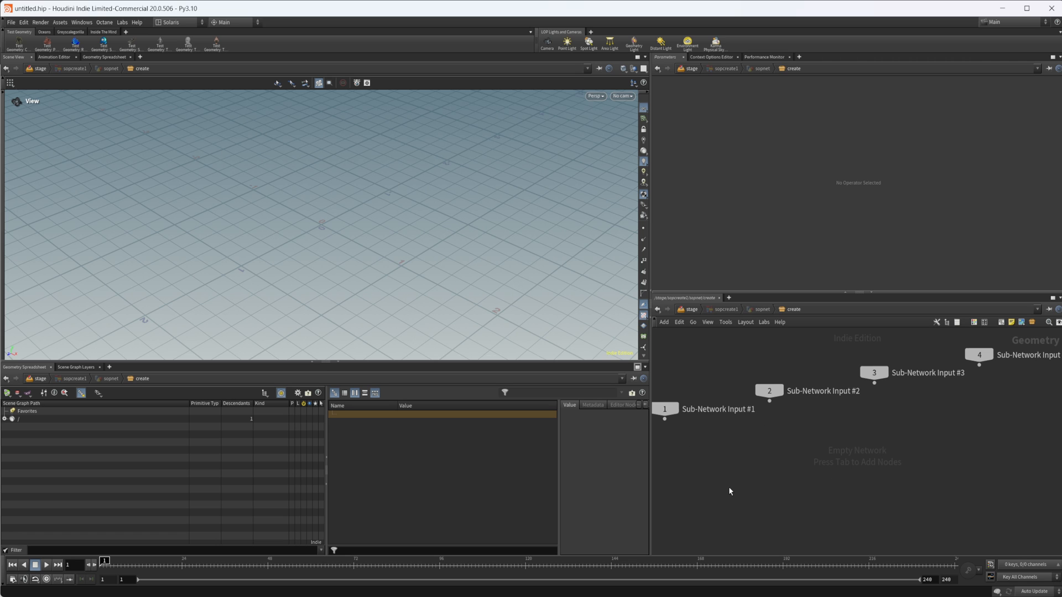
pyautogui.moveTo(758, 478); pyautogui.dragTo(781, 449, button='middle')
pyautogui.press('Tab')
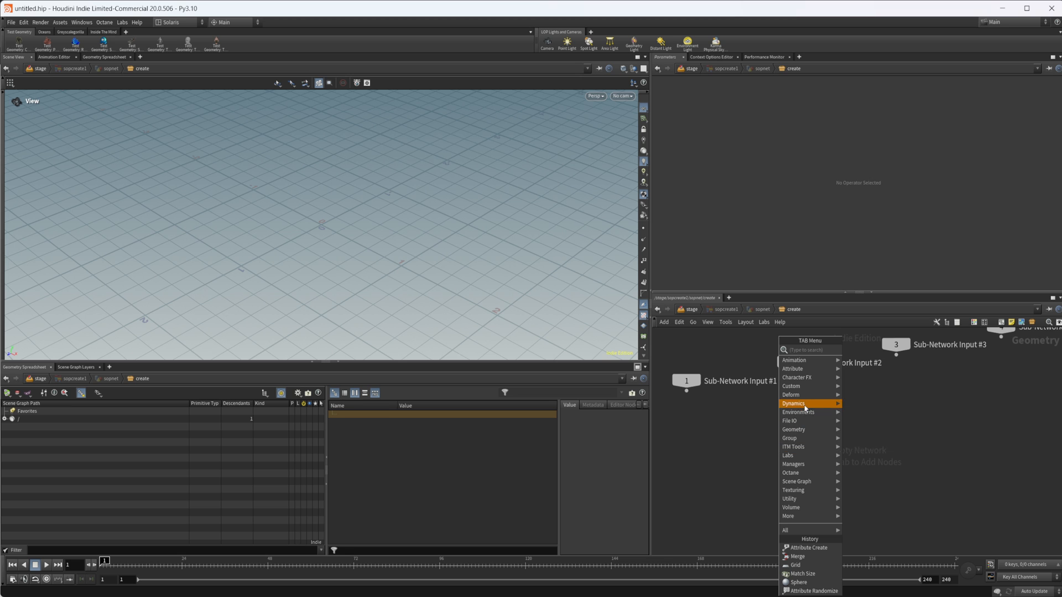
pyautogui.write('moun')
pyautogui.press('BackSpace')
pyautogui.press('BackSpace')
pyautogui.press('BackSpace')
pyautogui.press('BackSpace')
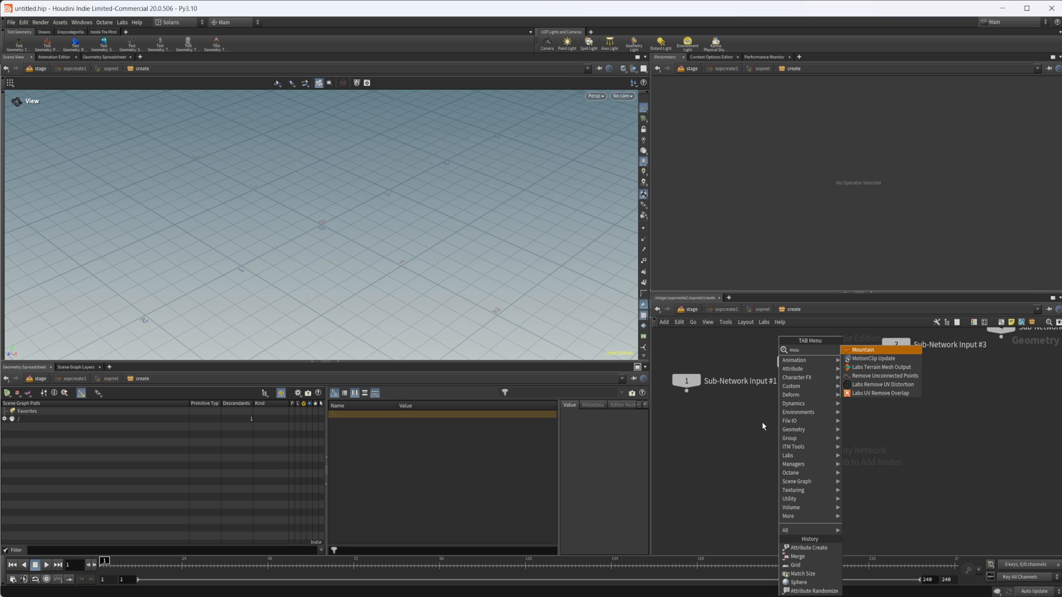
pyautogui.write('spe')
pyautogui.press('BackSpace')
pyautogui.write('he')
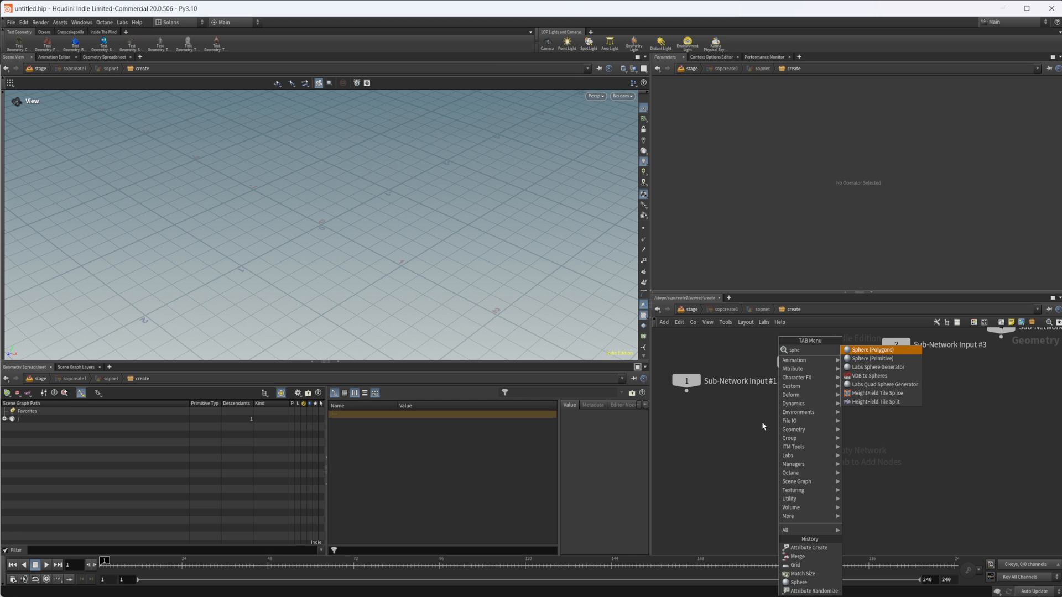
pyautogui.press('Return')
pyautogui.click(762, 421)
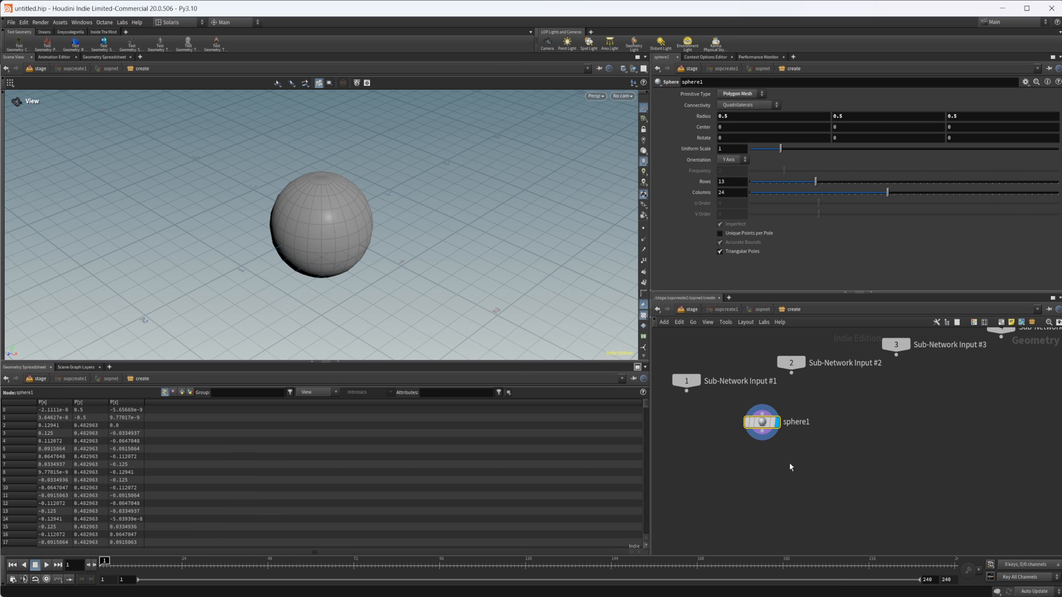
# Step: Change the sphere's primitive type to Polygon and set its frequency to 10
pyautogui.click(739, 94)
pyautogui.click(736, 103)
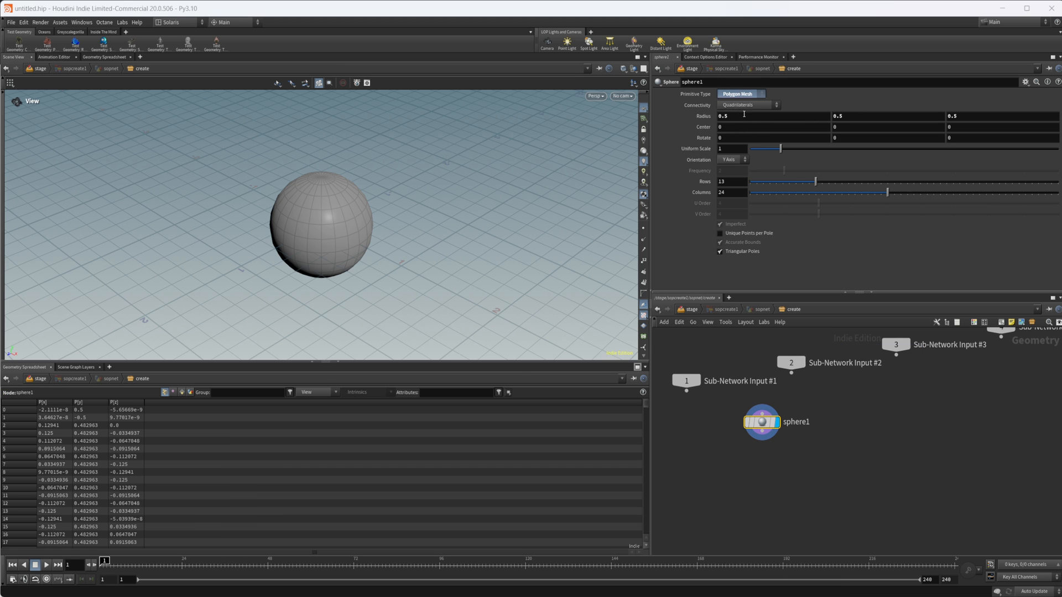
pyautogui.moveTo(783, 172); pyautogui.dragTo(1057, 172)
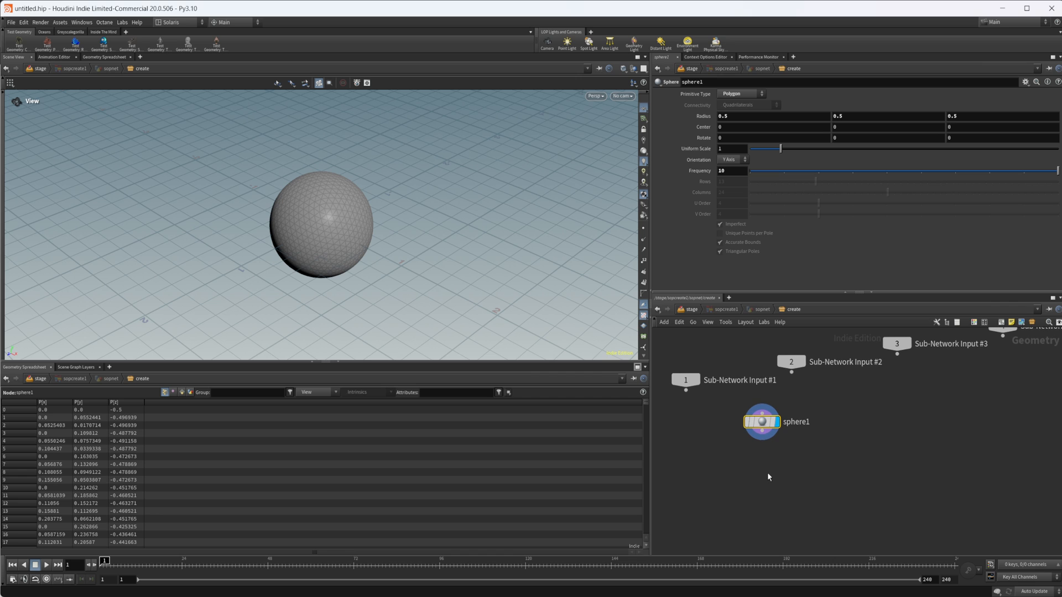
# Step: Append a Match Size node after the sphere and set Justify Y to Min
pyautogui.press('Tab')
pyautogui.write('mat')
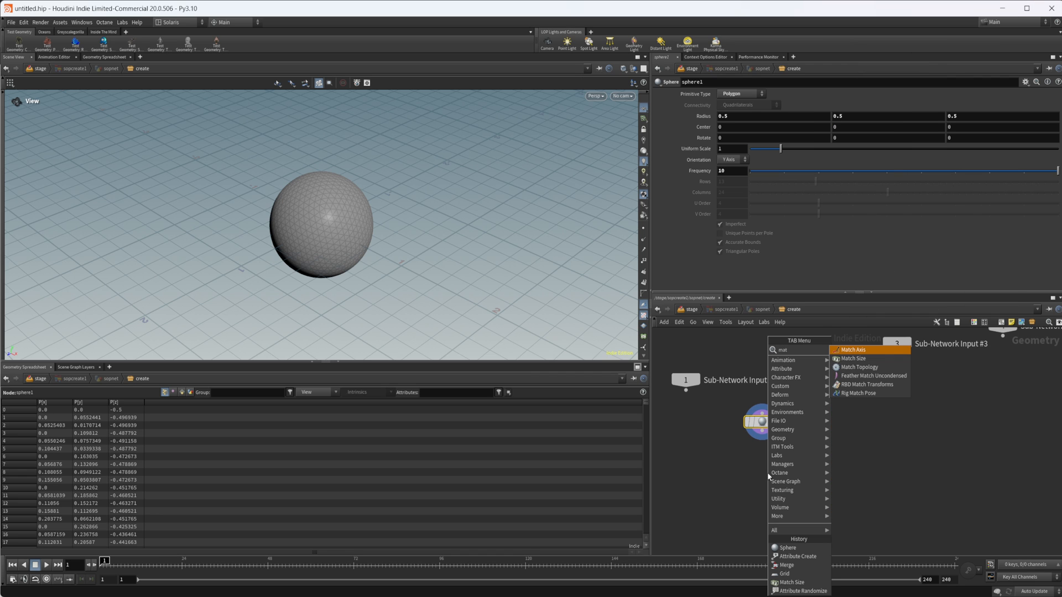
pyautogui.press('Down')
pyautogui.press('Return')
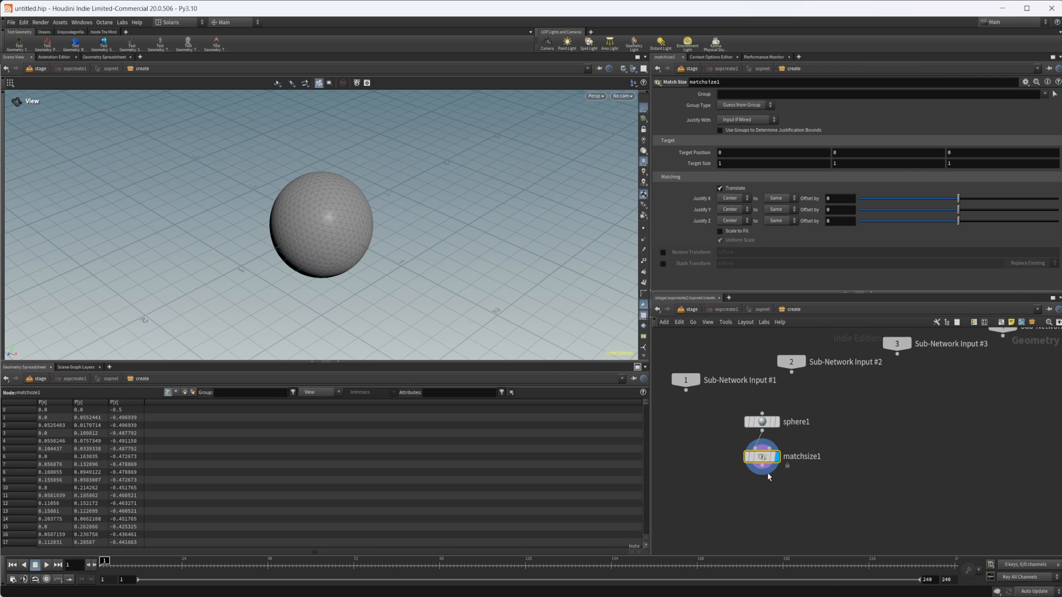
pyautogui.click(735, 209)
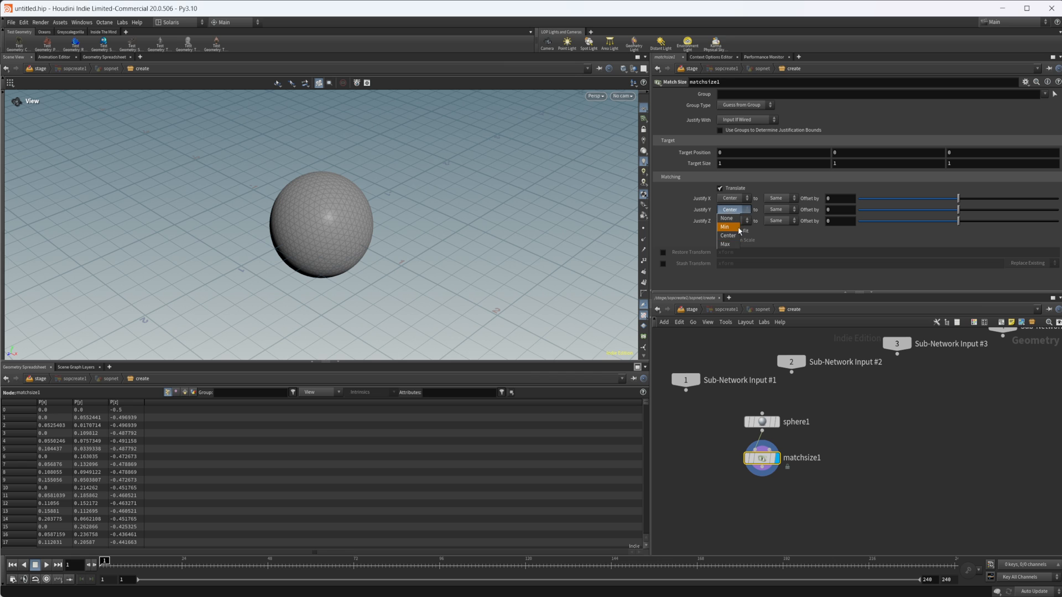
pyautogui.click(730, 212)
# Step: Add a Grid node beside the Match Size node
pyautogui.moveTo(741, 384); pyautogui.dragTo(697, 390, button='middle')
pyautogui.press('Tab')
pyautogui.moveTo(833, 439)
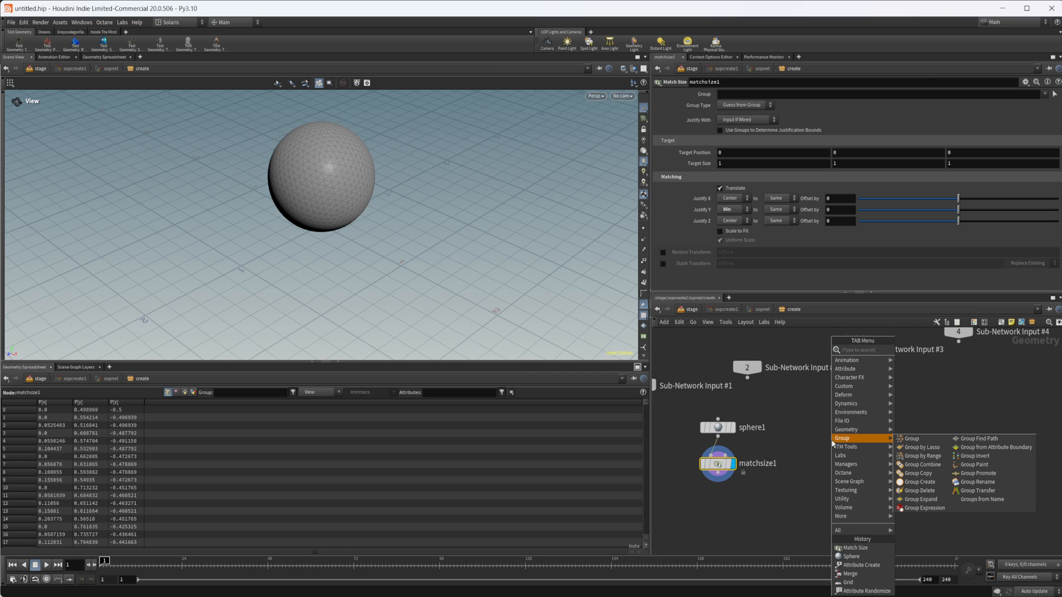
pyautogui.write('grid')
pyautogui.press('Return')
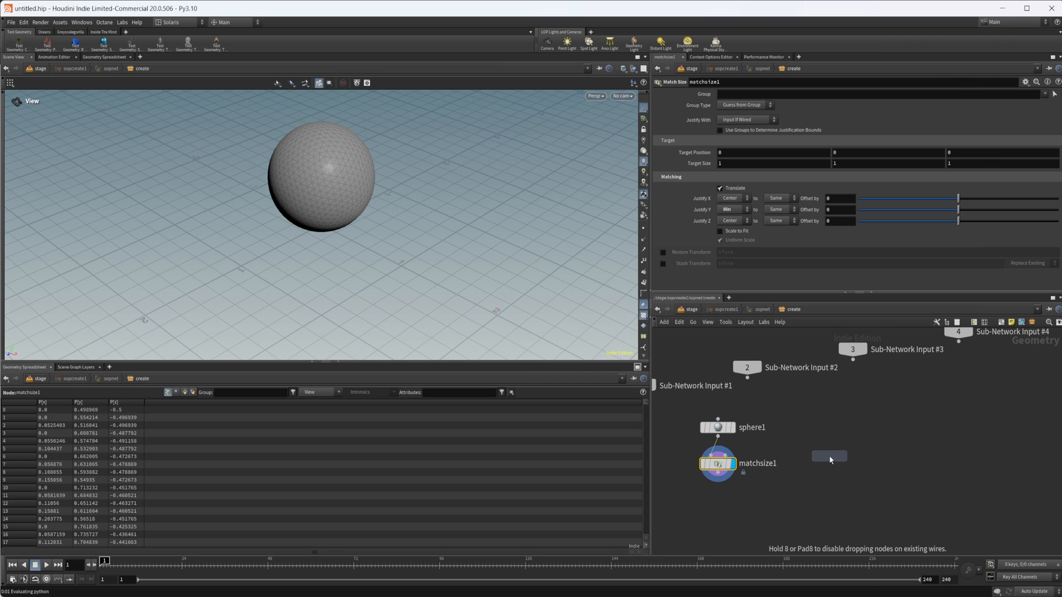
pyautogui.click(828, 456)
# Step: Add a Merge node that combines the Match Size and Grid outputs
pyautogui.moveTo(754, 531); pyautogui.dragTo(742, 486, button='middle')
pyautogui.press('Tab')
pyautogui.write('.')
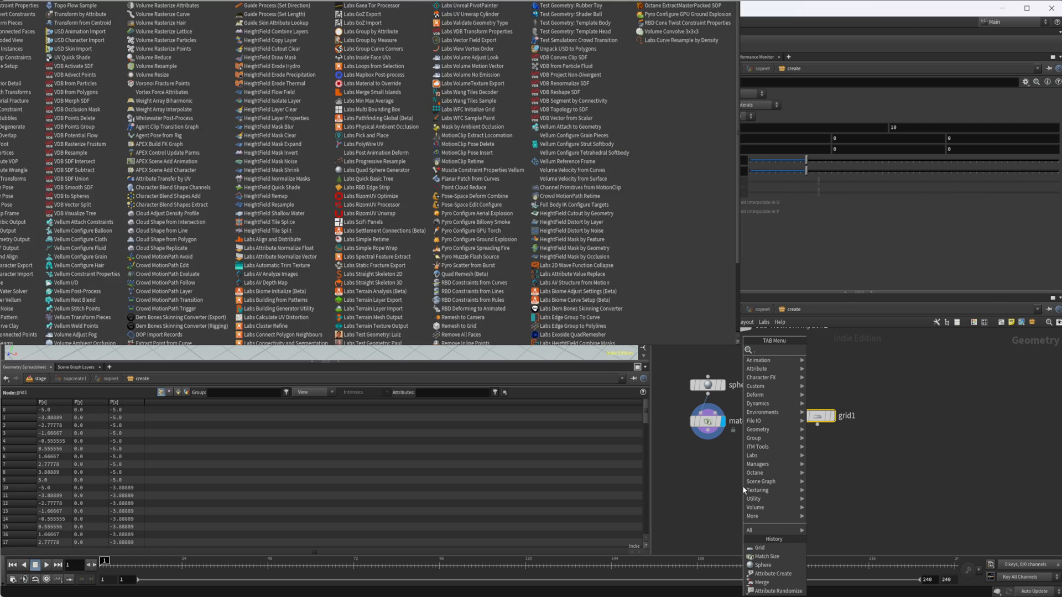
pyautogui.write('m')
pyautogui.press('BackSpace')
pyautogui.press('BackSpace')
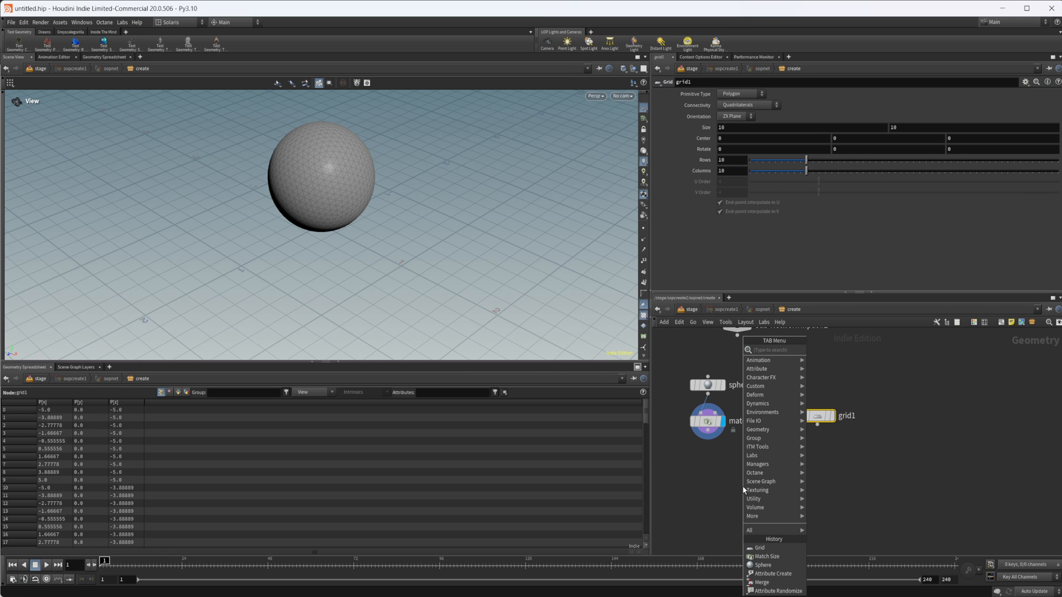
pyautogui.write('merge')
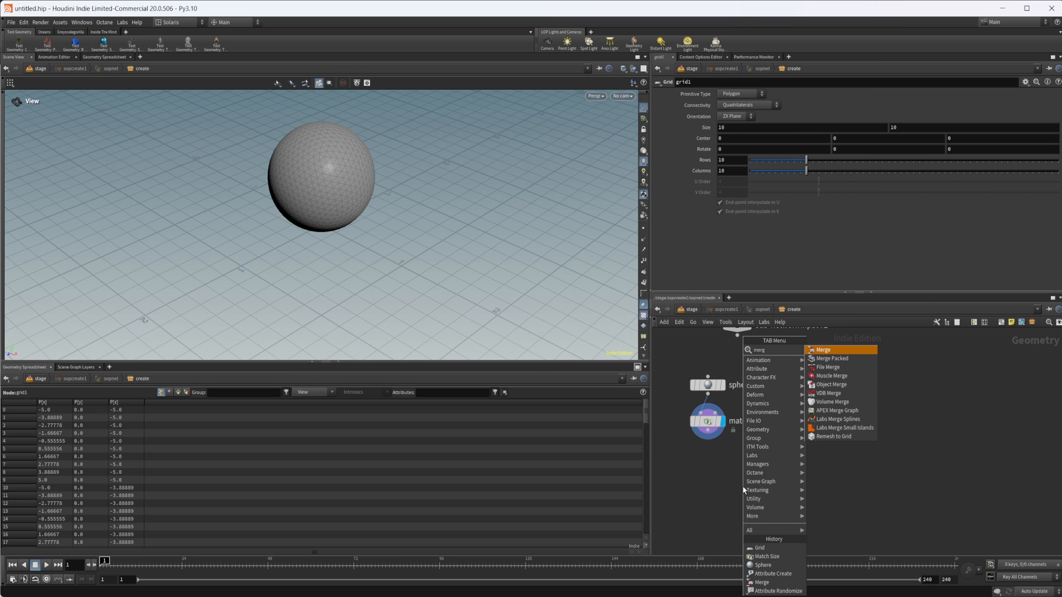
pyautogui.press('Return')
pyautogui.moveTo(689, 399); pyautogui.dragTo(769, 491)
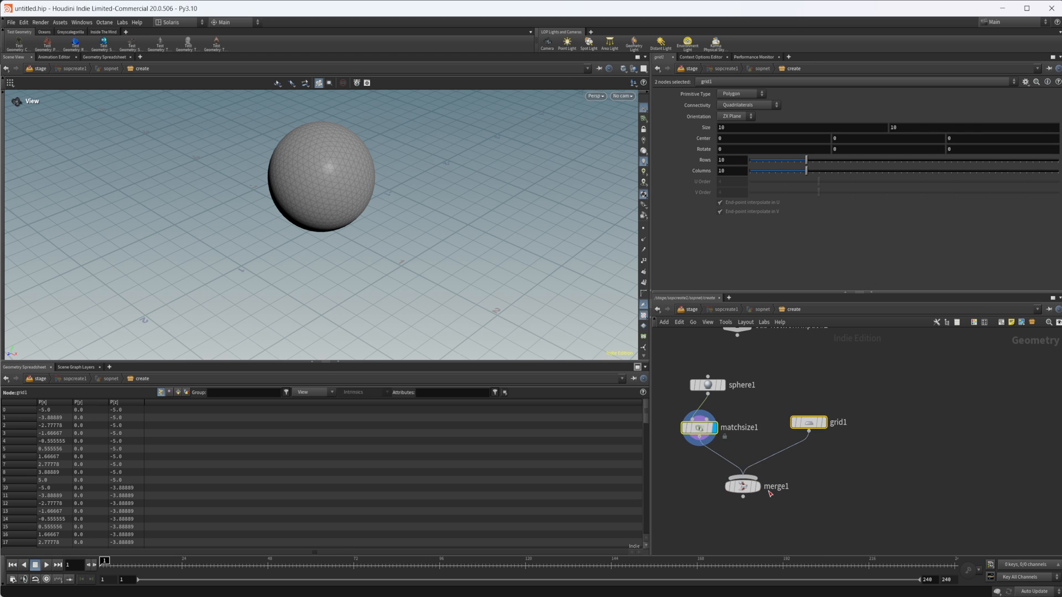
# Step: Align the Match Size and Grid nodes neatly above the Merge node and display the merged geometry
pyautogui.click(764, 451)
pyautogui.moveTo(700, 433); pyautogui.dragTo(709, 433)
pyautogui.click(743, 487)
pyautogui.click(758, 487)
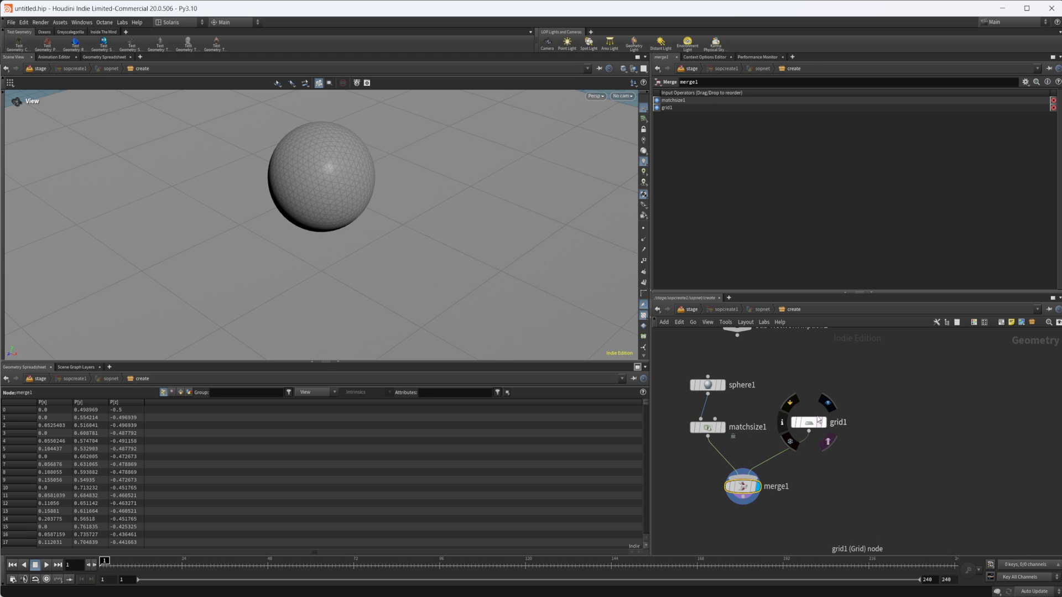
pyautogui.moveTo(810, 428); pyautogui.dragTo(812, 433)
pyautogui.scroll(-5, 434, 255)
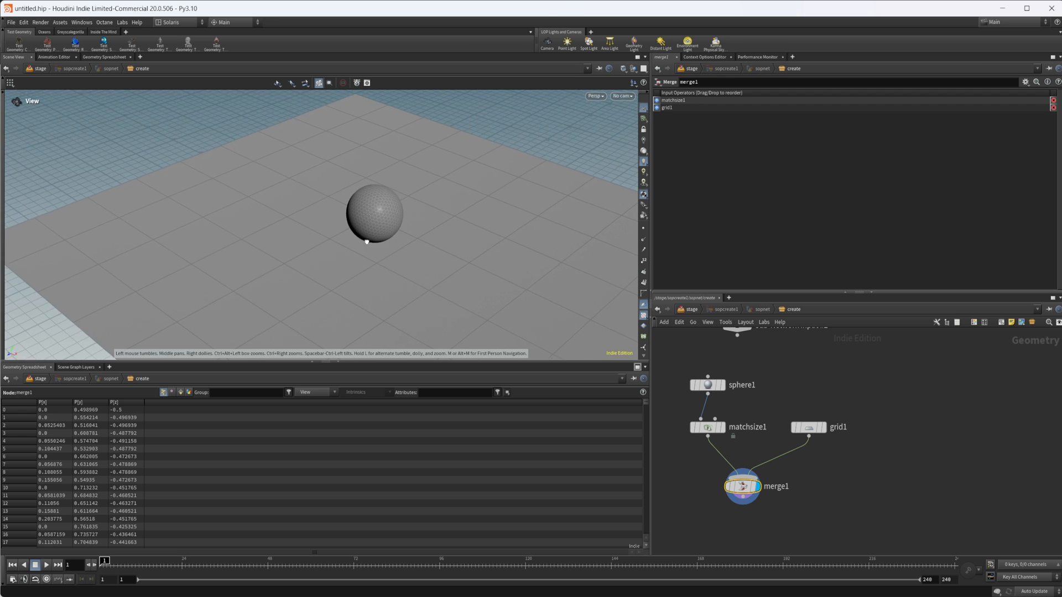
pyautogui.moveTo(365, 240); pyautogui.dragTo(406, 244)
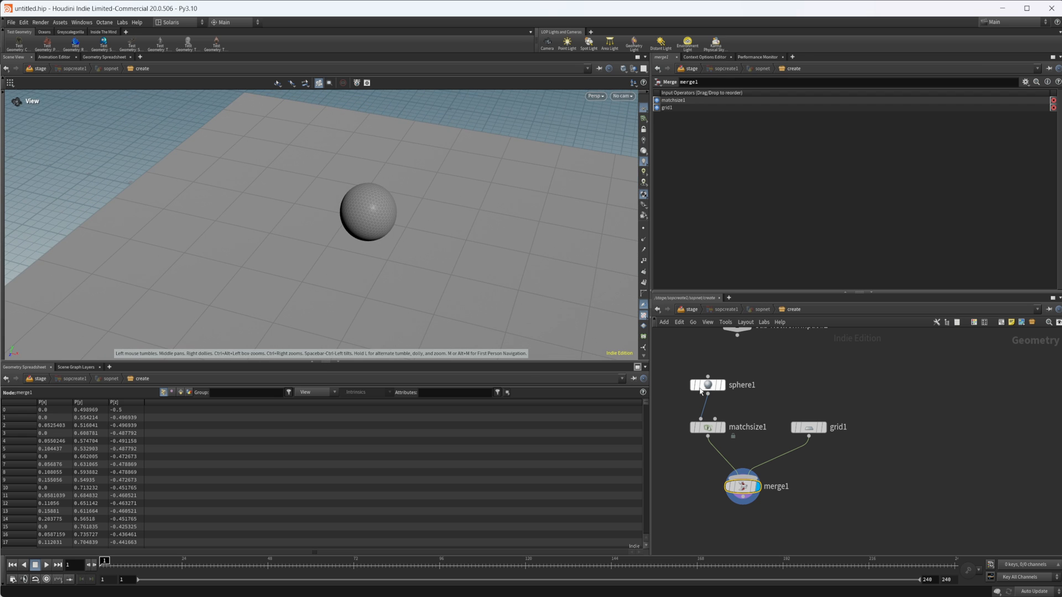
# Step: Return to the stage level and expand the scene graph root and the sopcreate1 primitive
pyautogui.click(695, 312)
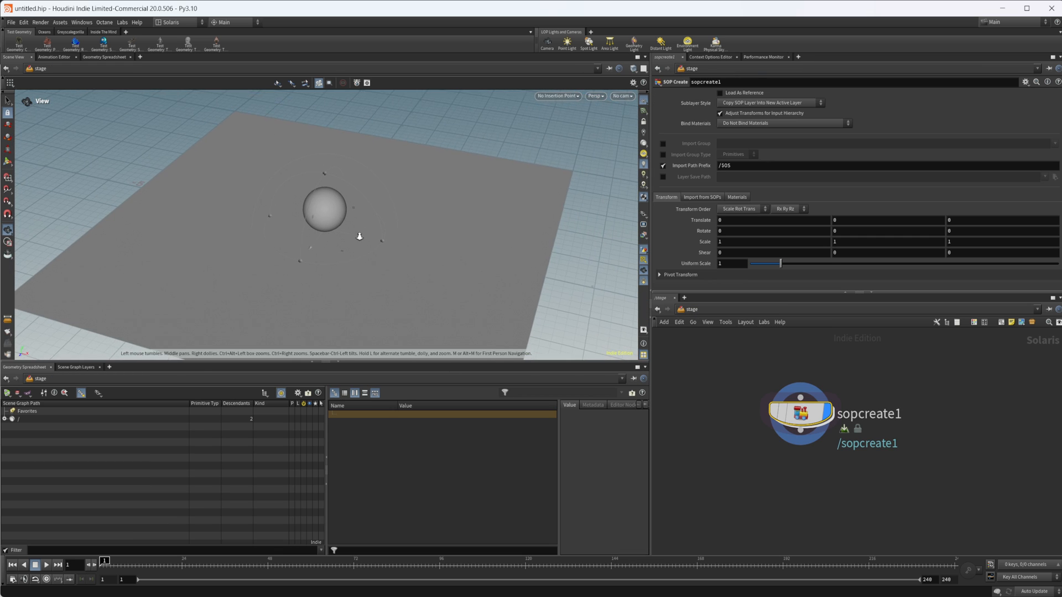
pyautogui.moveTo(360, 237); pyautogui.dragTo(294, 232)
pyautogui.press('Return')
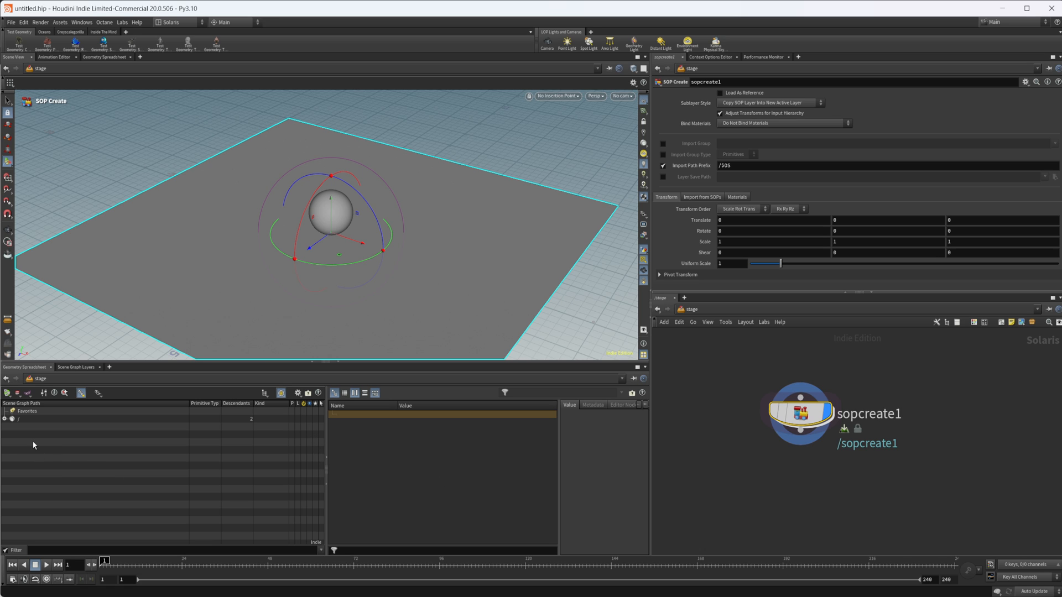
pyautogui.click(4, 419)
pyautogui.click(12, 427)
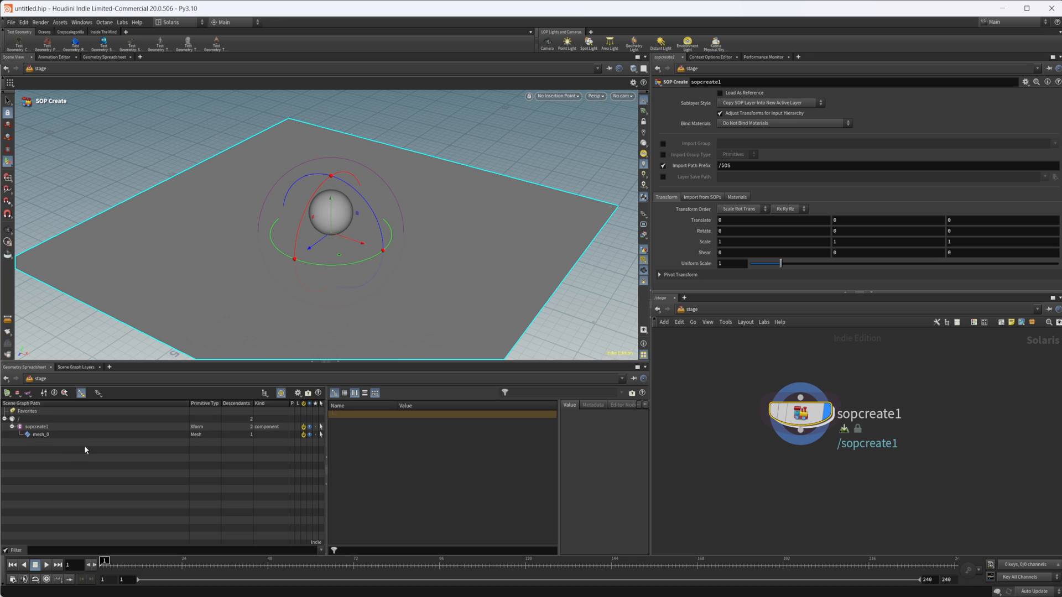
# Step: Rename the sopcreate1 node to Geo
pyautogui.doubleClick(880, 415)
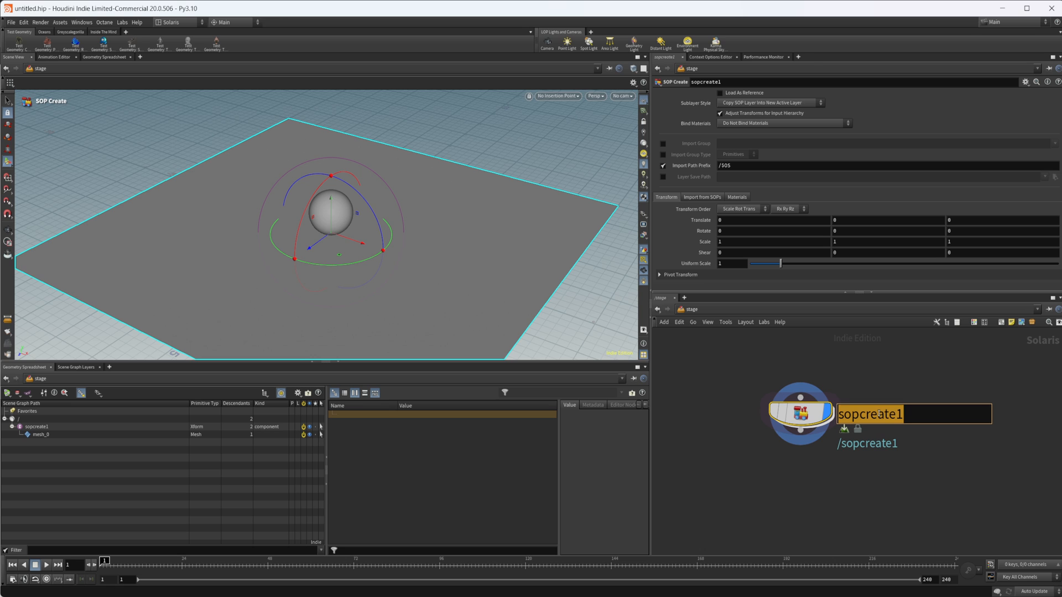
pyautogui.write('Geo')
pyautogui.press('Return')
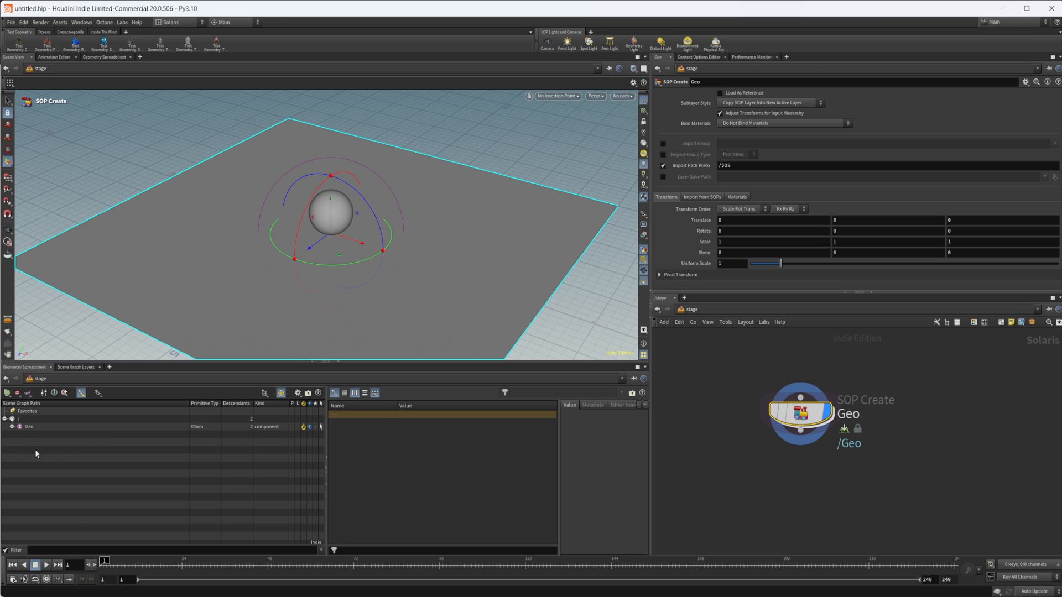
# Step: Undo the renaming of the SOP Create node
pyautogui.click(866, 503)
pyautogui.hotkey('ctrl', 'z')
pyautogui.hotkey('ctrl', 'z')
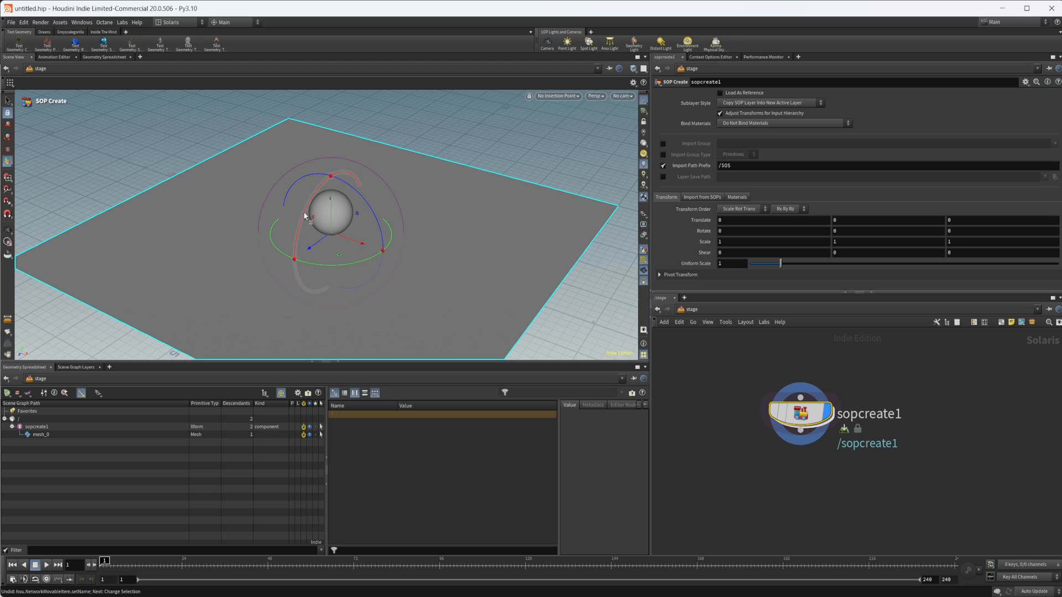
# Step: Examine the primitive definition options for importing from SOPs on the SOP Create node
pyautogui.click(711, 198)
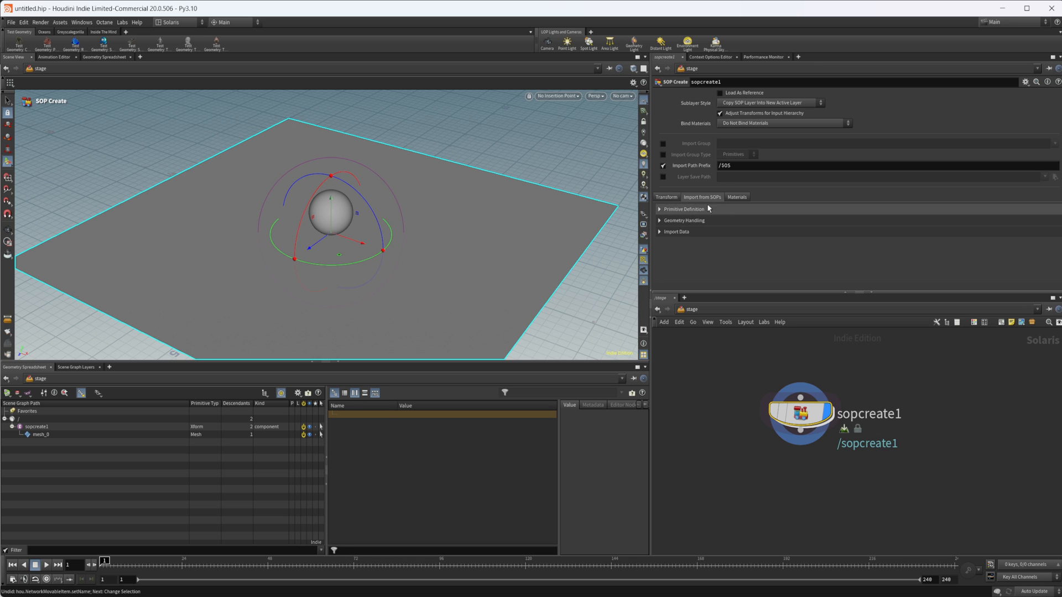
pyautogui.click(678, 210)
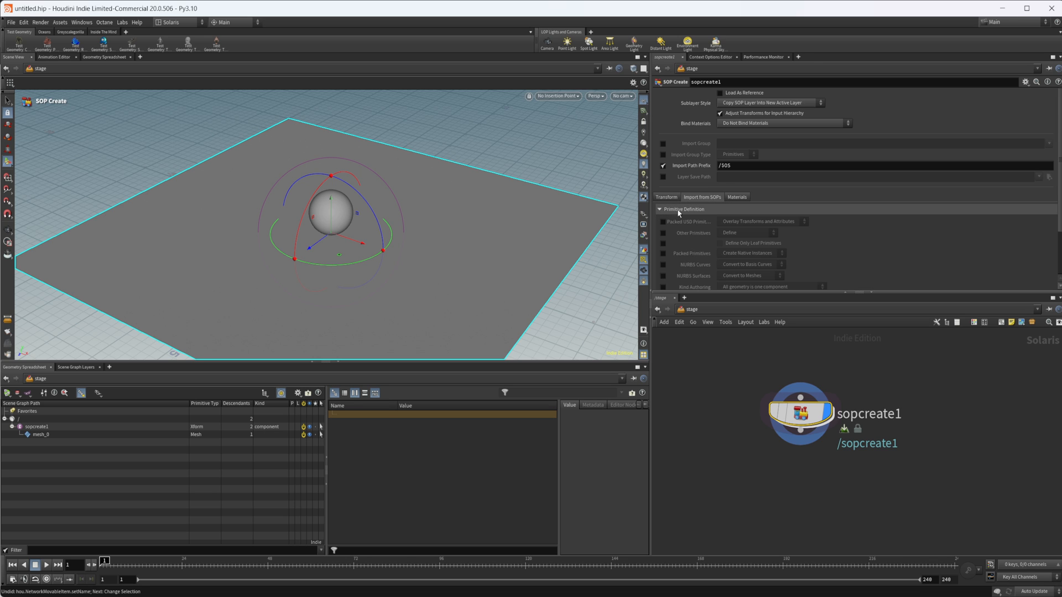
pyautogui.scroll(-2, 690, 215)
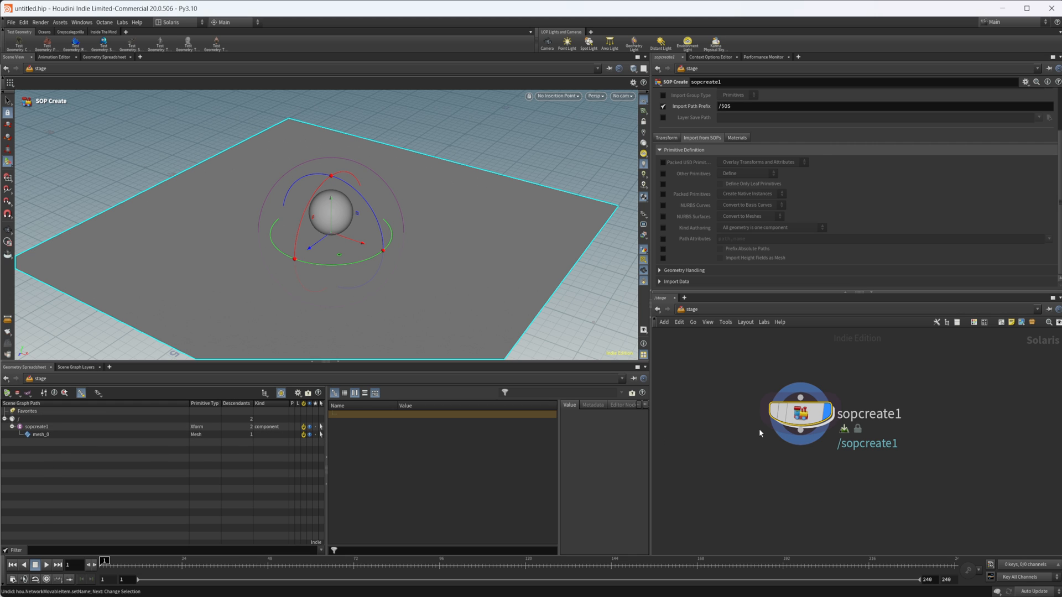
# Step: Enter the SOP Create network and insert an Attribute Create node between the Match Size and Merge nodes
pyautogui.doubleClick(813, 412)
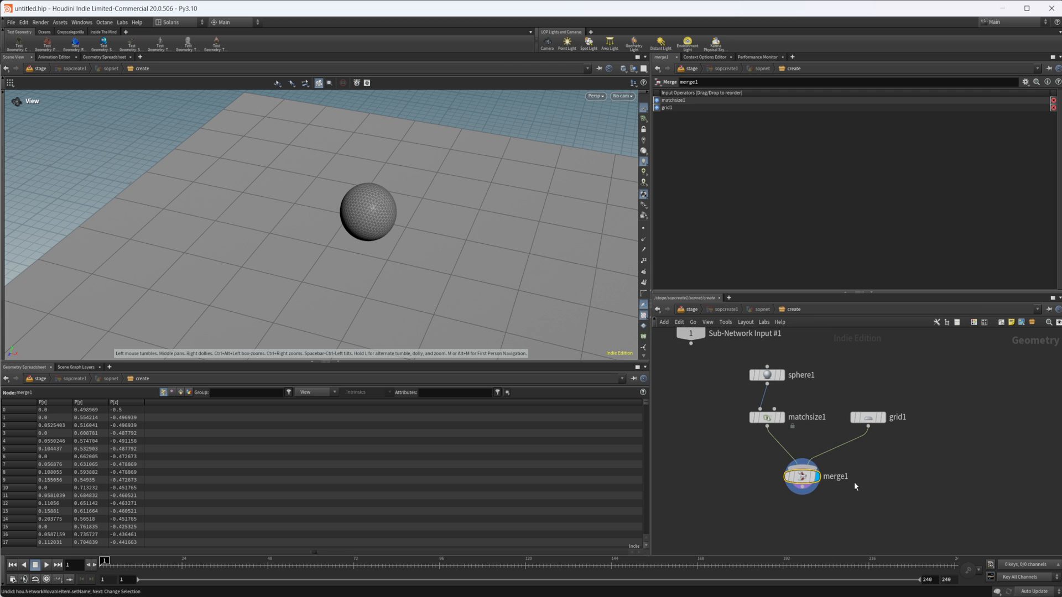
pyautogui.moveTo(811, 478)
pyautogui.press('Tab')
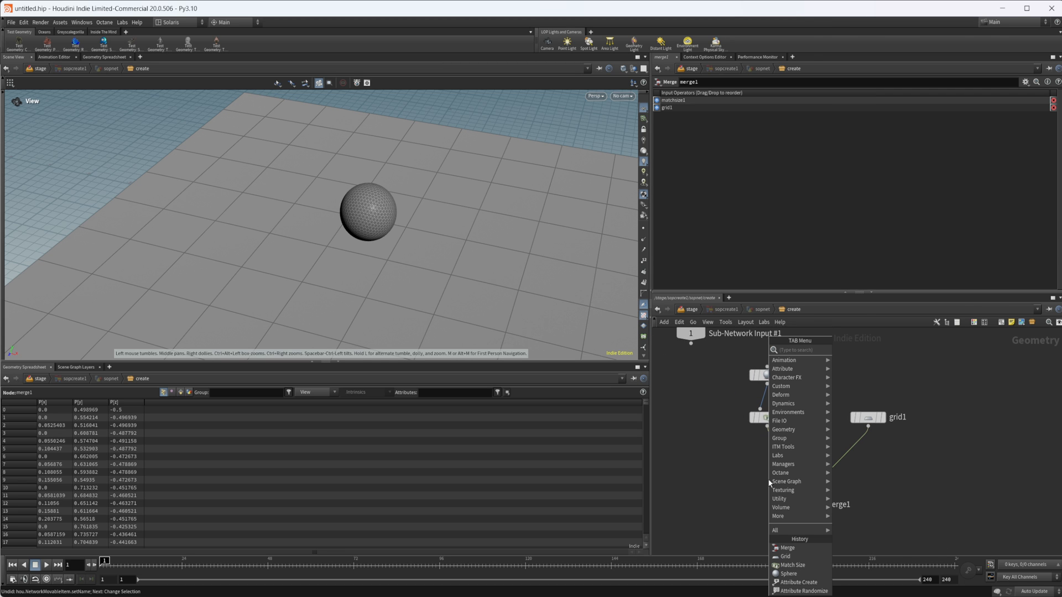
pyautogui.write('attcr')
pyautogui.press('Return')
pyautogui.click(768, 483)
pyautogui.moveTo(765, 482); pyautogui.dragTo(764, 459)
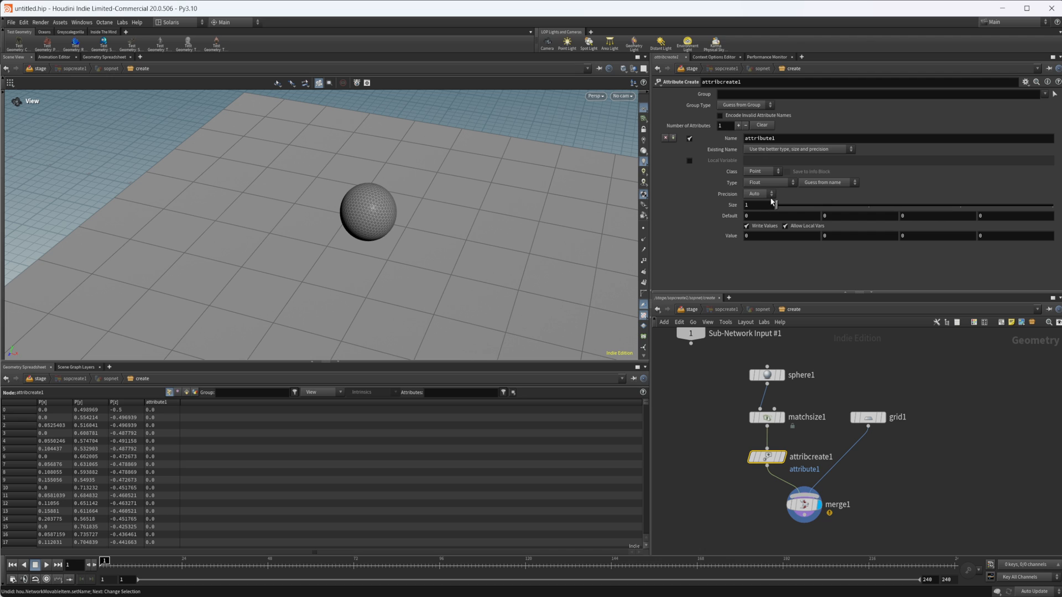
# Step: Define the sphere branch's attribute as a String called name with the value Sphere
pyautogui.moveTo(780, 139); pyautogui.dragTo(748, 138)
pyautogui.write('name')
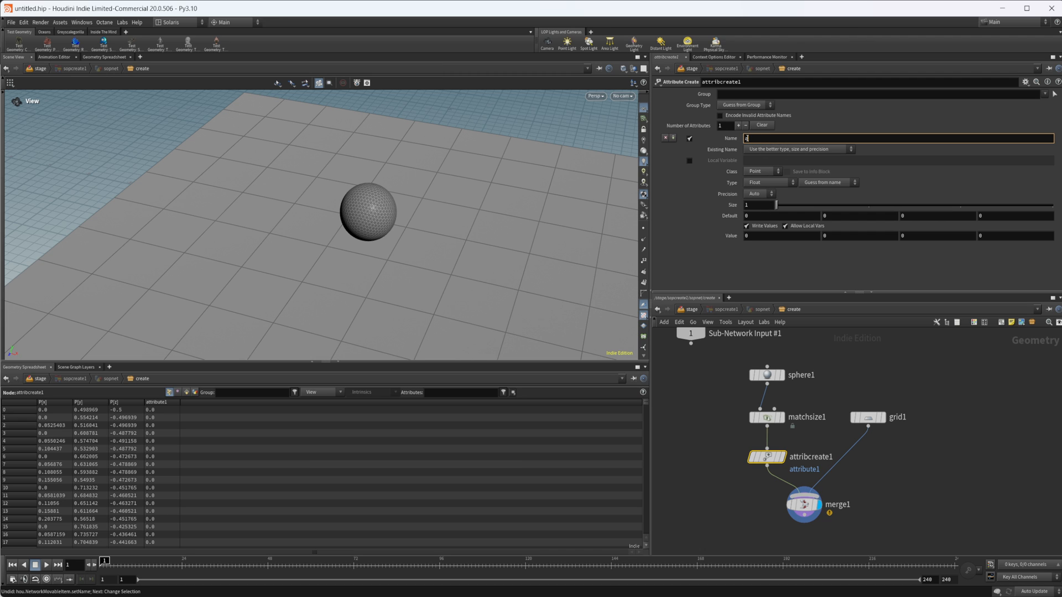
pyautogui.press('Return')
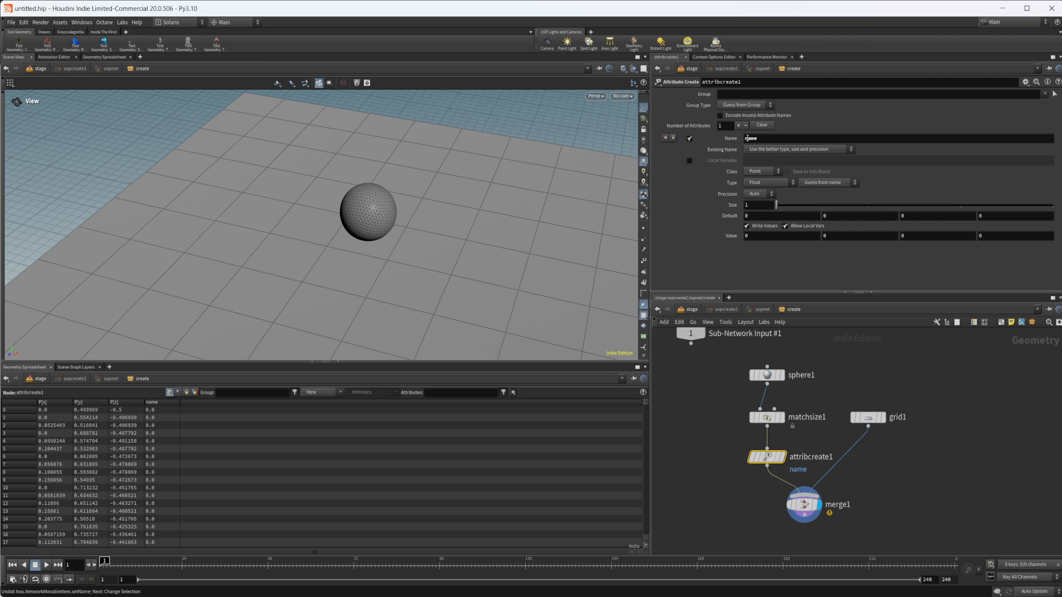
pyautogui.click(761, 187)
pyautogui.click(770, 215)
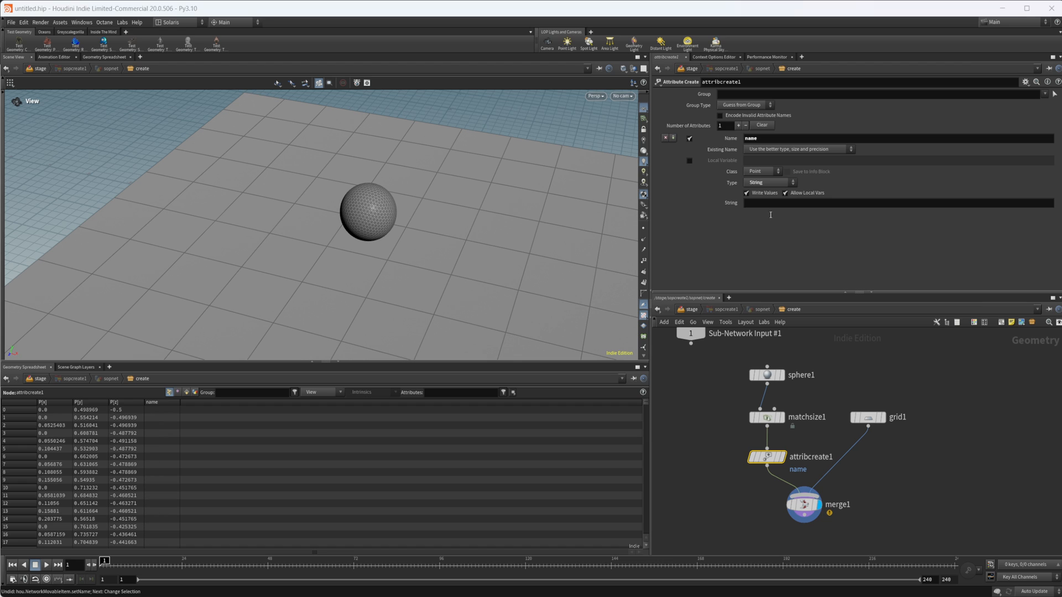
pyautogui.click(771, 202)
pyautogui.write('Sphere')
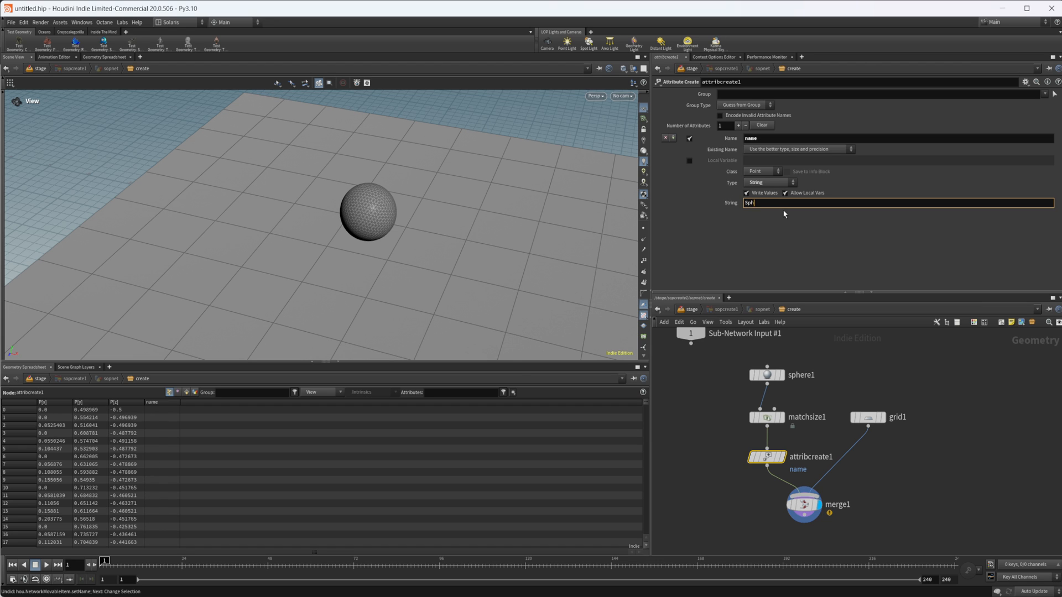
pyautogui.press('Return')
# Step: Duplicate the Attribute Create node between the Grid and Merge nodes with the string value Grid, and return to the stage level
pyautogui.keyDown('alt'); pyautogui.moveTo(766, 457); pyautogui.dragTo(869, 459); pyautogui.keyUp('alt')
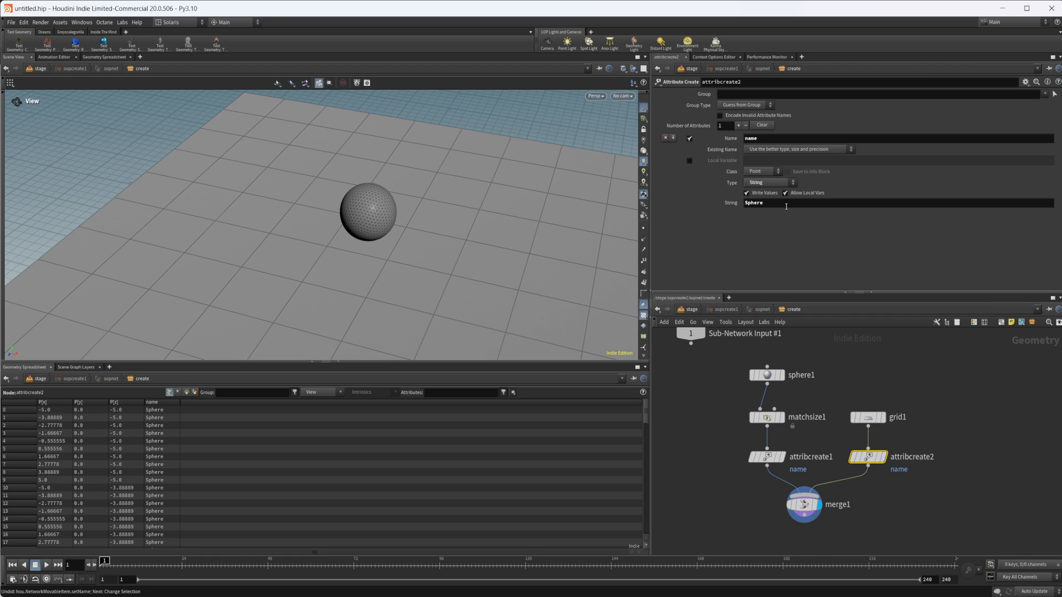
pyautogui.doubleClick(755, 203)
pyautogui.write('Grid')
pyautogui.press('Return')
pyautogui.click(691, 309)
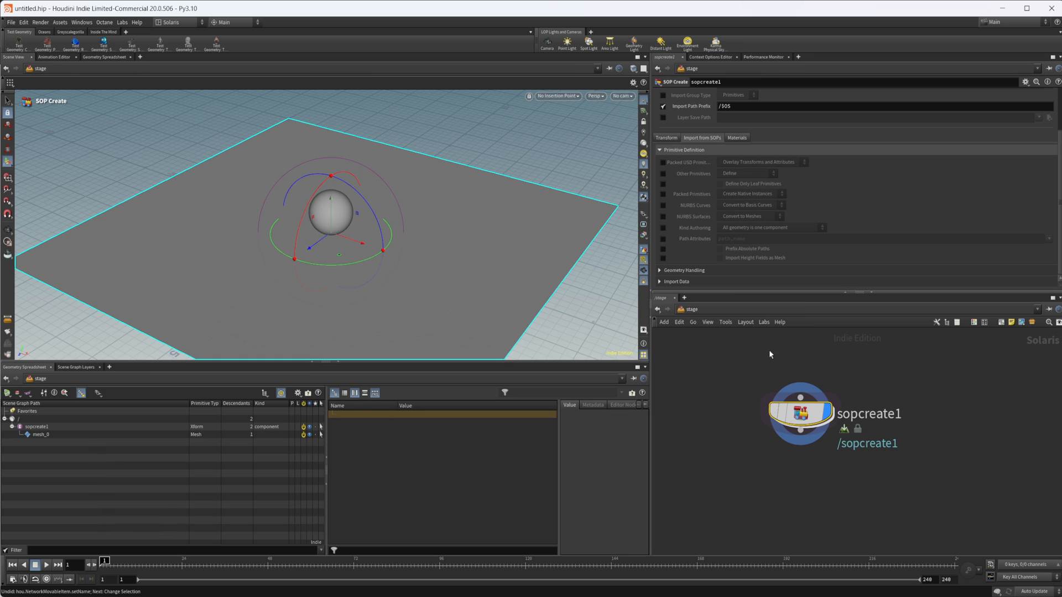
pyautogui.doubleClick(813, 422)
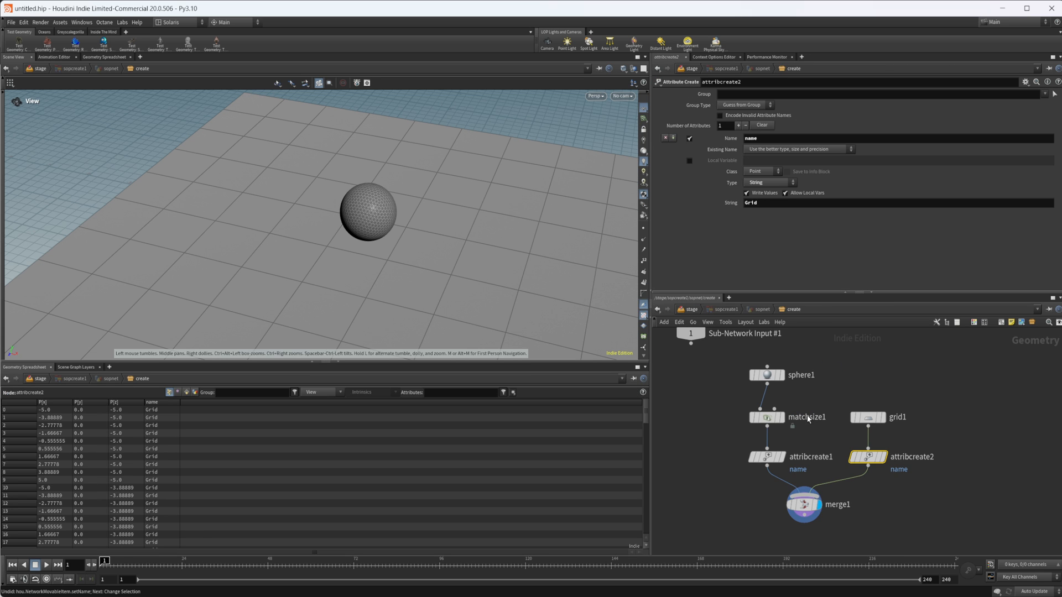
pyautogui.click(766, 457)
pyautogui.click(762, 173)
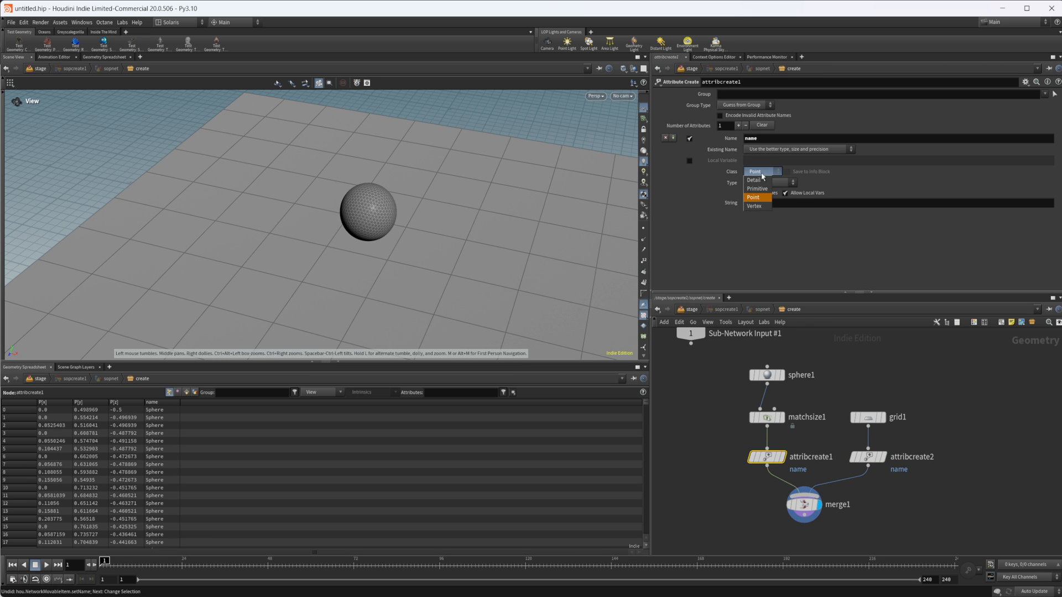
pyautogui.click(694, 312)
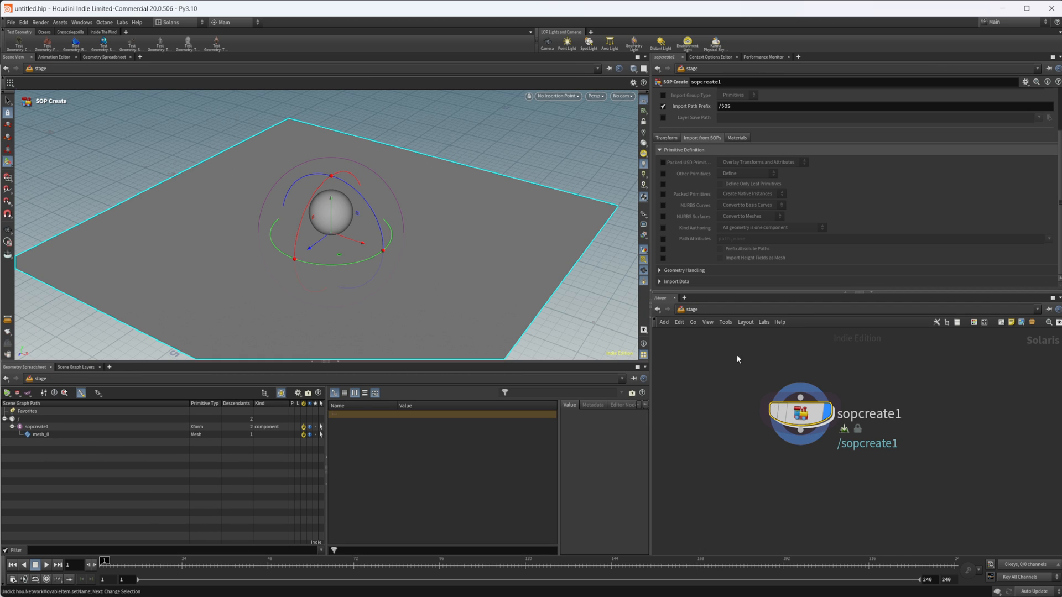
# Step: Set the class of both name attributes to Primitive and select the Grid primitive in the stage's scene graph
pyautogui.doubleClick(810, 422)
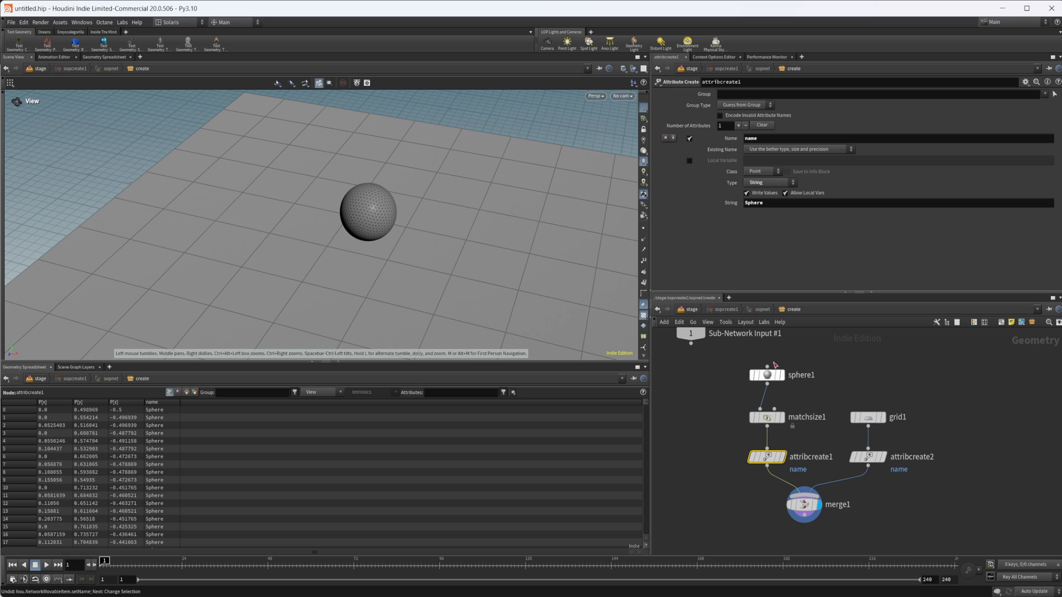
pyautogui.click(762, 172)
pyautogui.click(757, 188)
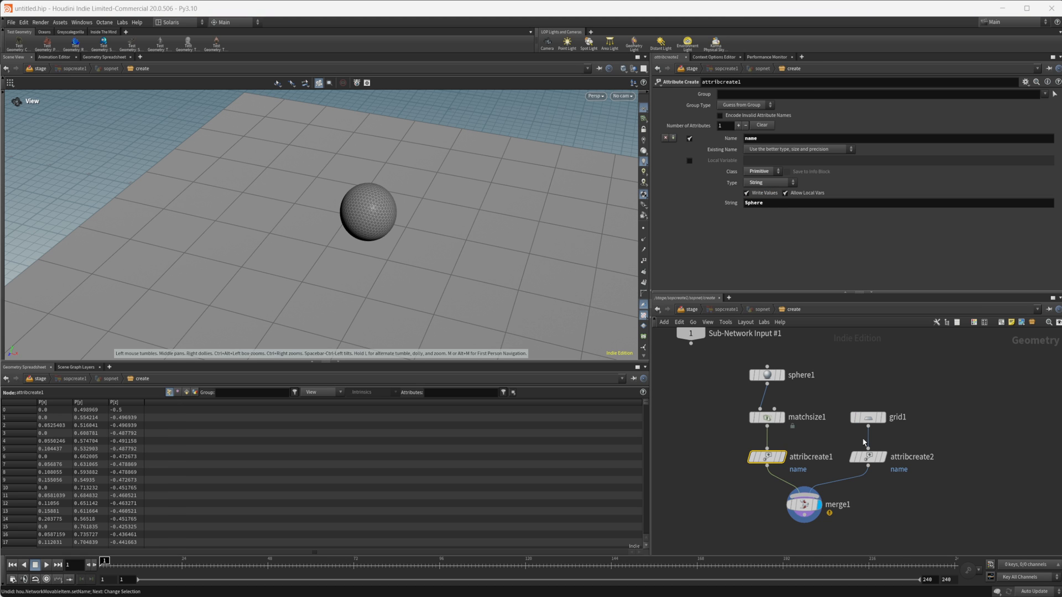
pyautogui.click(867, 457)
pyautogui.click(761, 172)
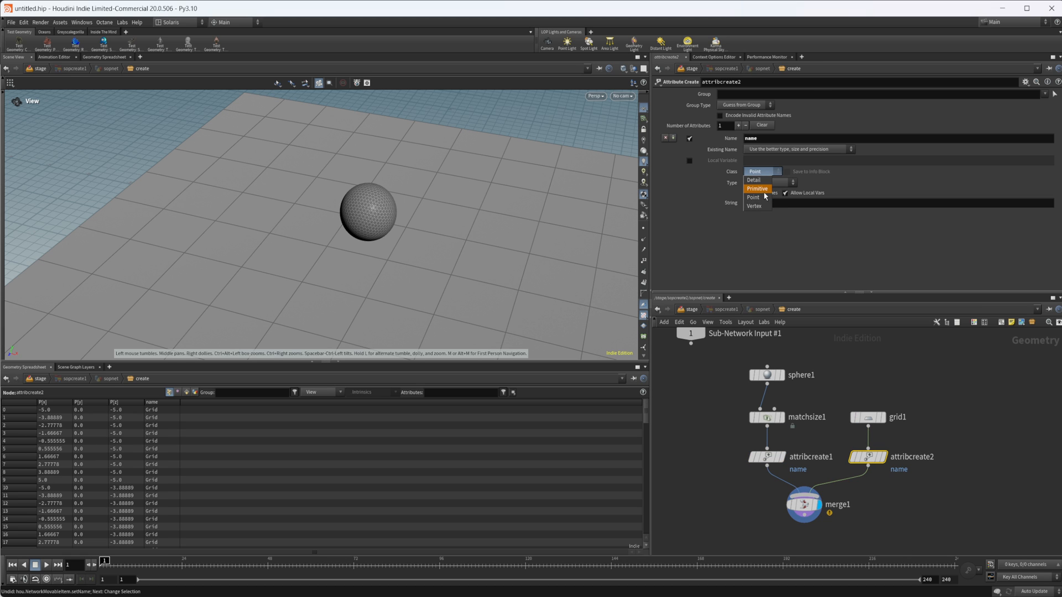
pyautogui.click(759, 189)
pyautogui.click(693, 310)
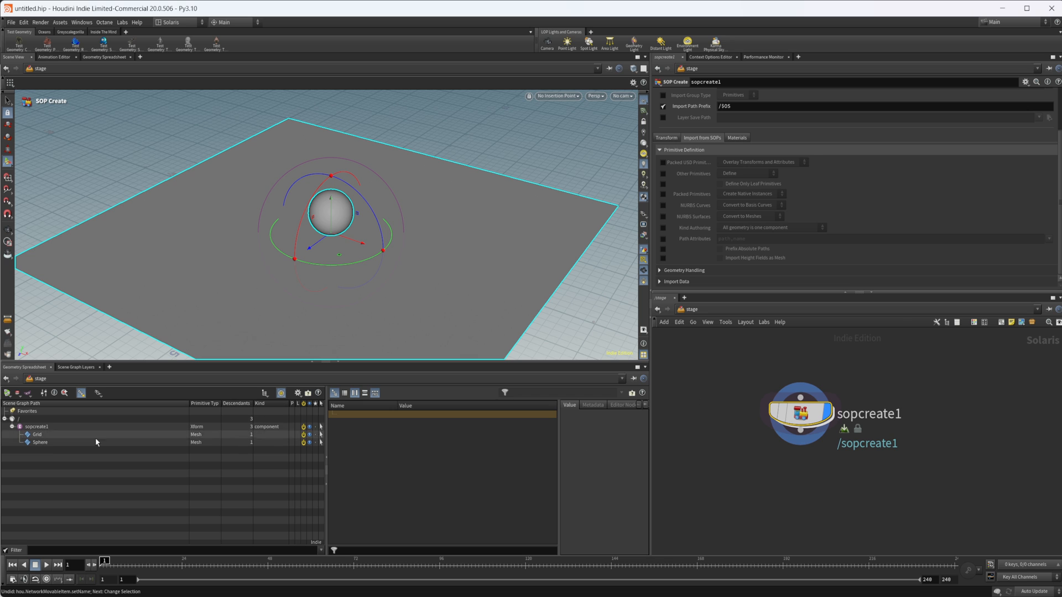
pyautogui.click(59, 434)
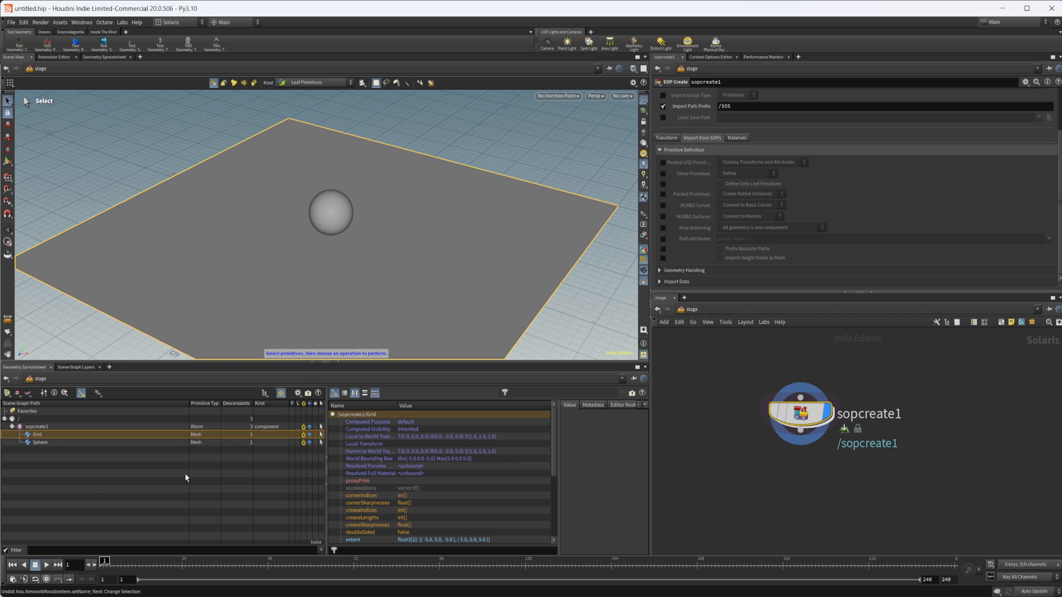
# Step: Re-enter the SOP Create network and set the grid's name attribute string to /Geo/Grid
pyautogui.doubleClick(802, 416)
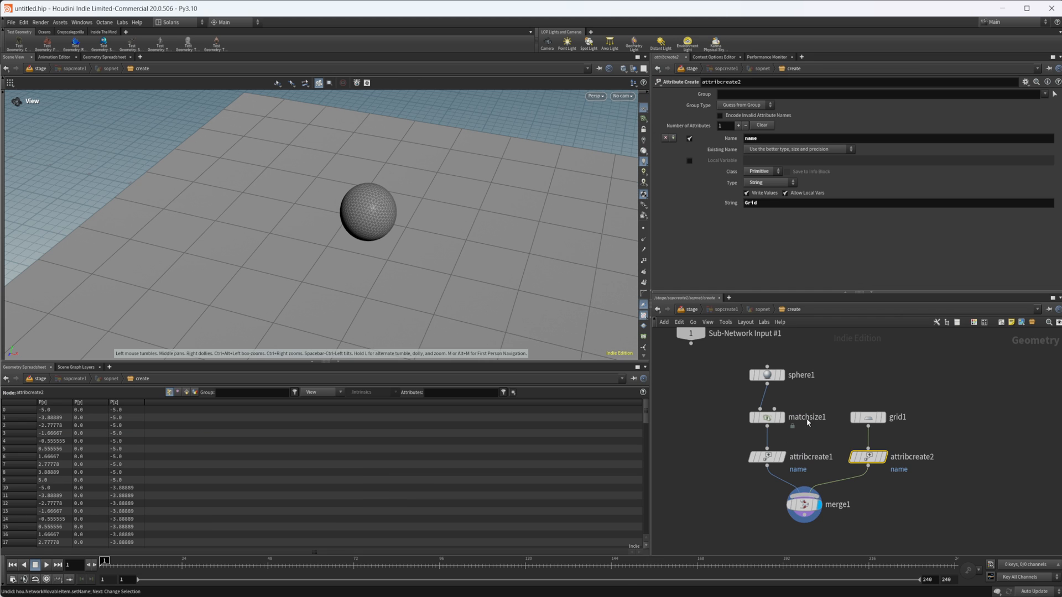
pyautogui.click(745, 203)
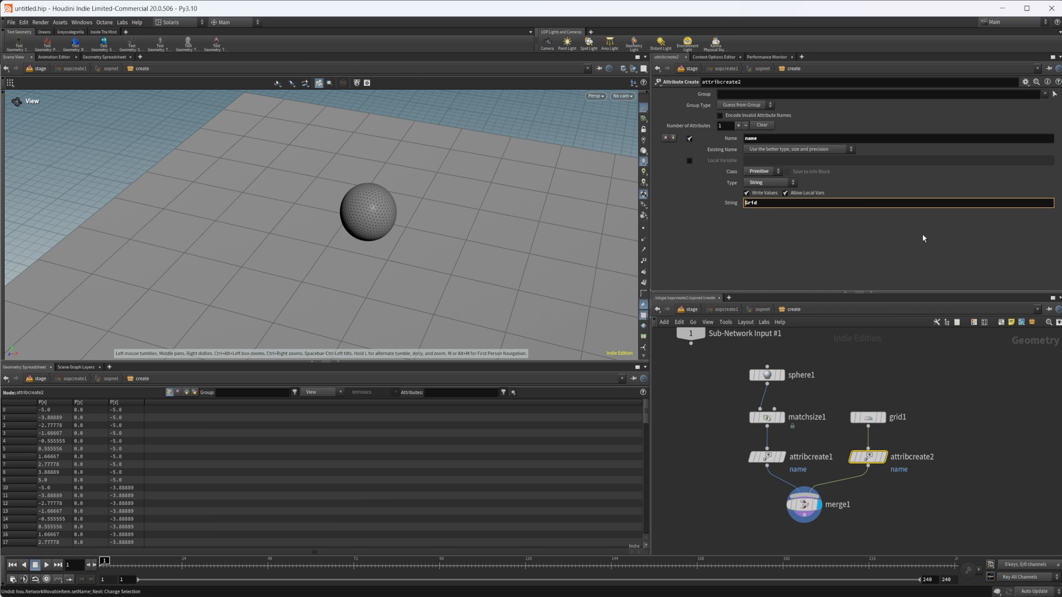
pyautogui.write('/')
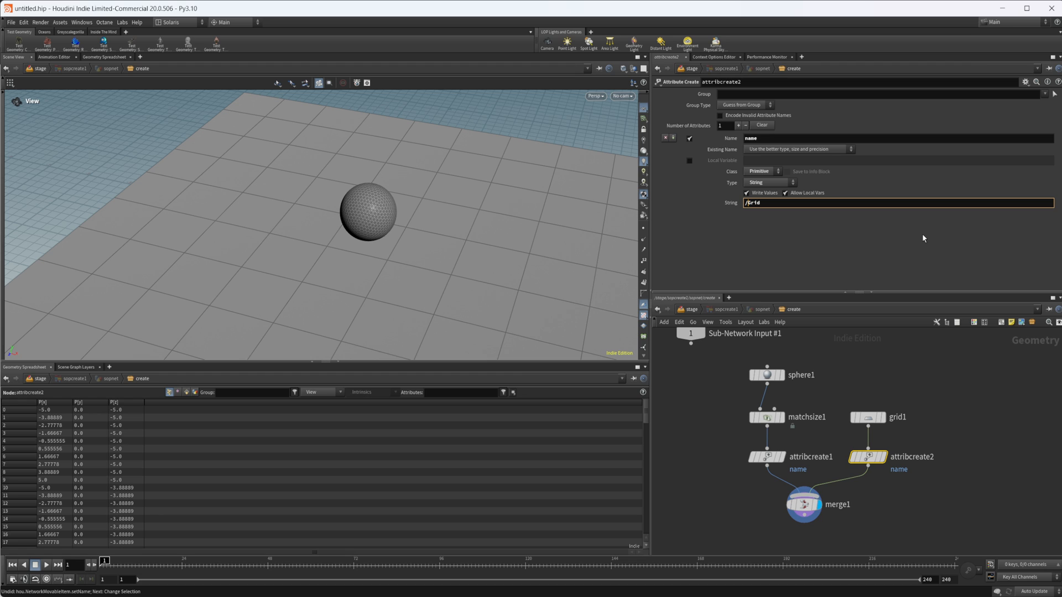
pyautogui.write('Geo/')
pyautogui.press('Return')
# Step: Set the sphere's name attribute string to /Geo/Sphere and expand the Geo primitive in the stage's scene graph
pyautogui.click(767, 457)
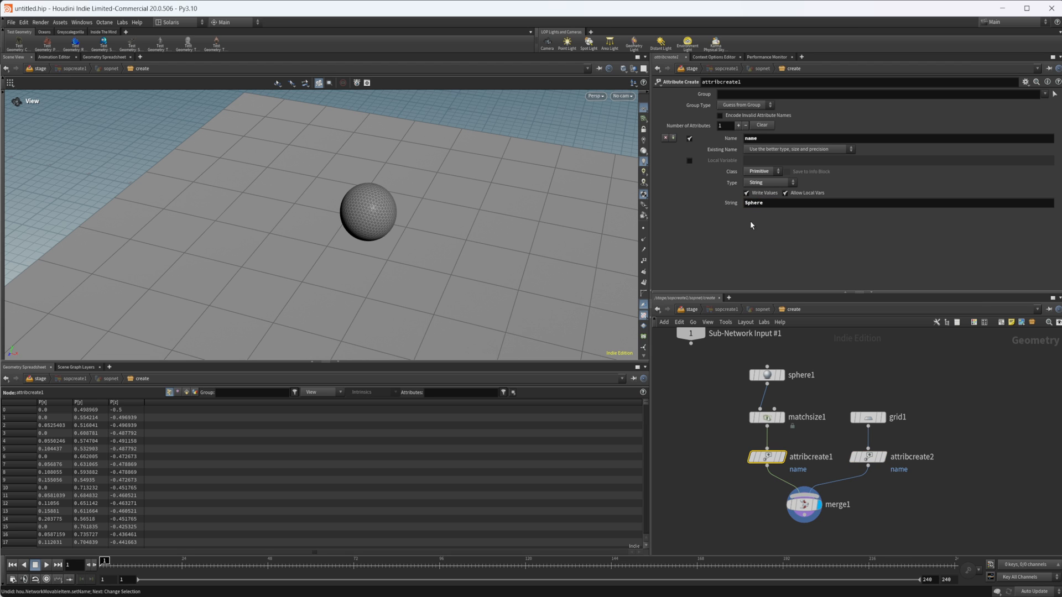
pyautogui.click(746, 205)
pyautogui.write('/Geom')
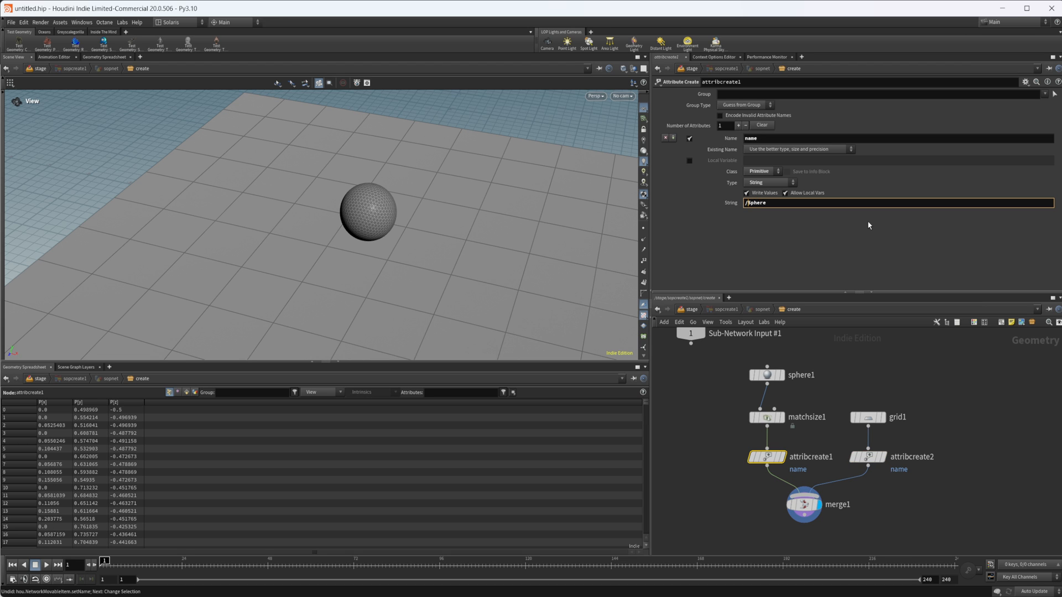
pyautogui.press('BackSpace')
pyautogui.write('/Geo')
pyautogui.click(705, 353)
pyautogui.click(691, 311)
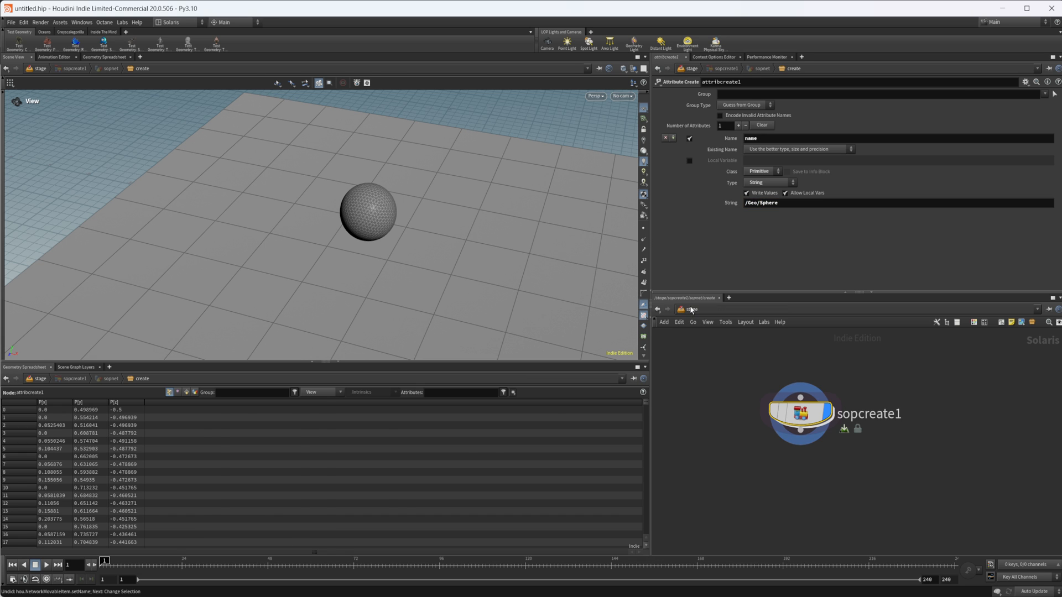
pyautogui.click(12, 427)
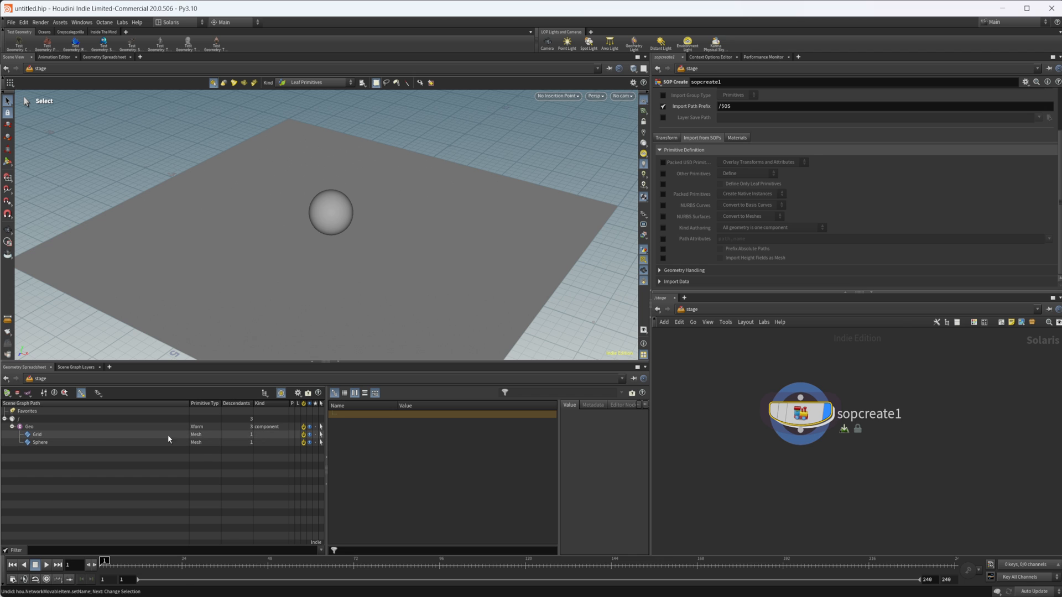
# Step: Return inside the SOP Create network and set the sphere's name attribute string to /Geo/Sub/Sphere
pyautogui.press('i')
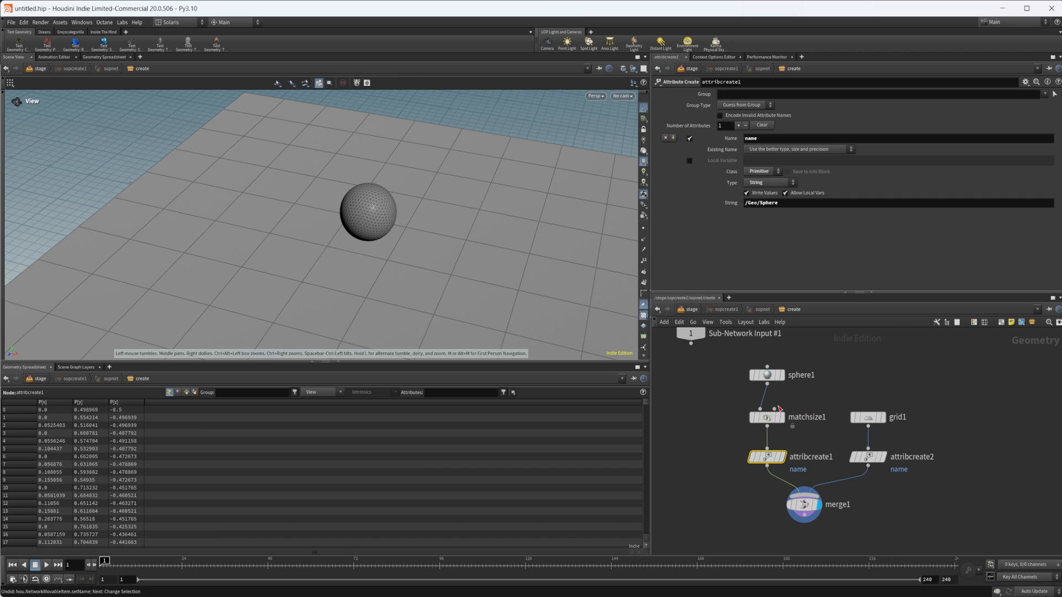
pyautogui.click(761, 204)
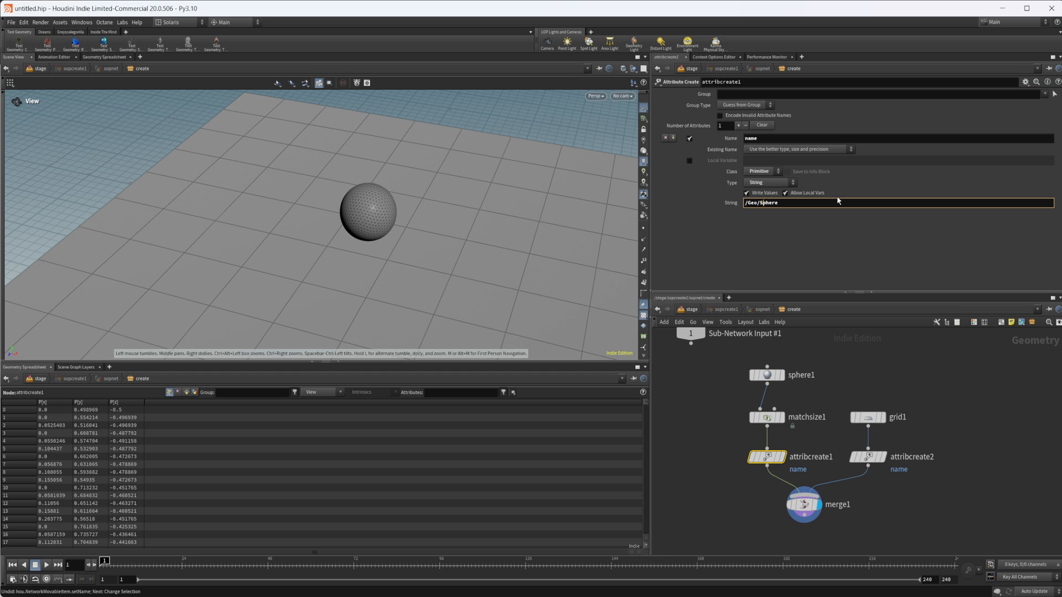
pyautogui.write('/')
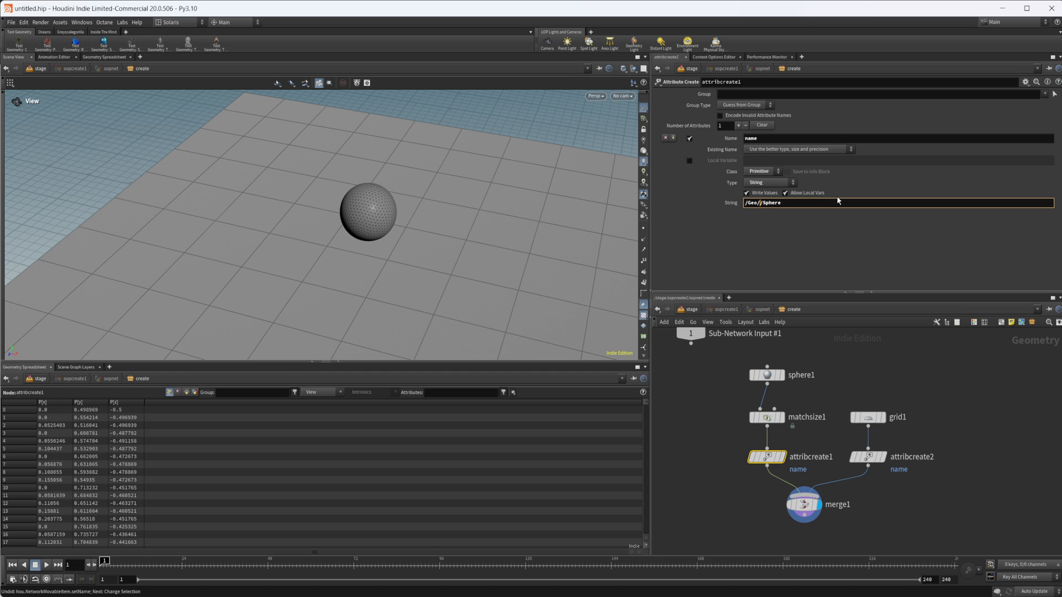
pyautogui.write('Sub')
# Step: Set the grid's name attribute string to /Geo/Sub/Grid
pyautogui.click(869, 457)
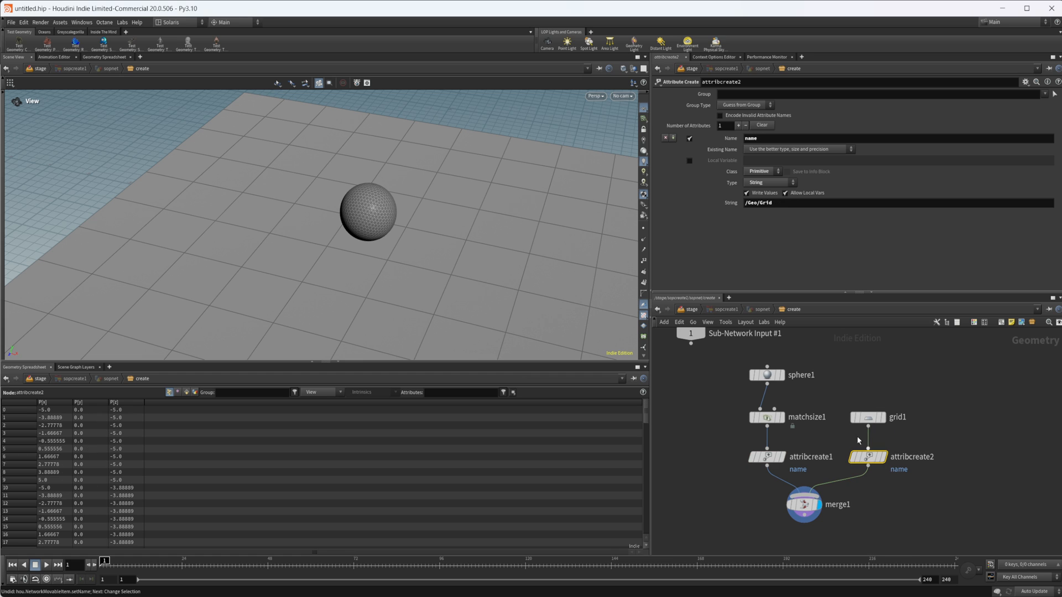
pyautogui.click(758, 203)
pyautogui.write('Sub/')
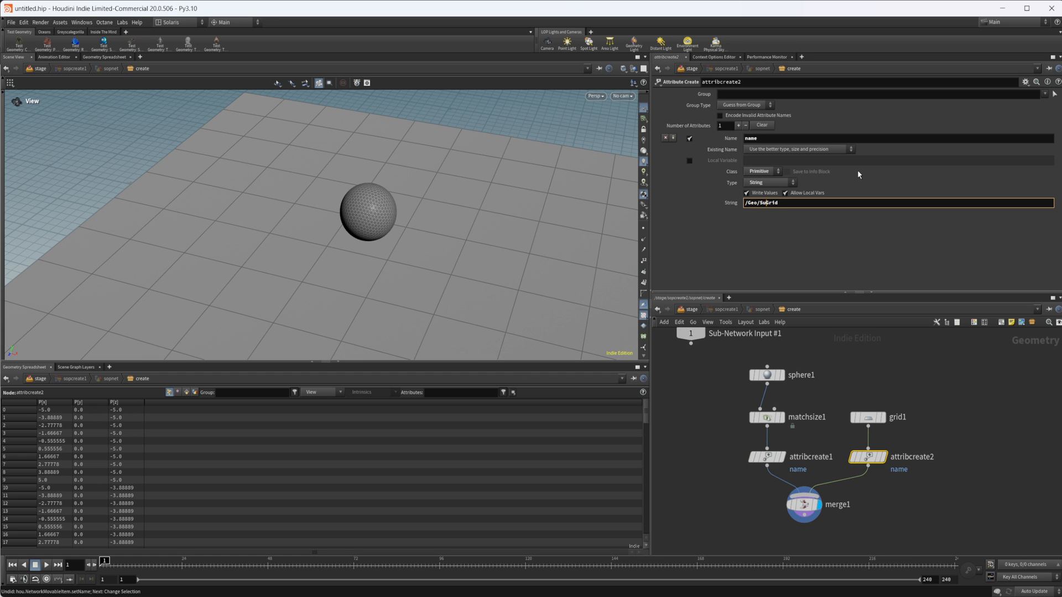
# Step: Confirm the grid's name string, return to the stage and expand the SOP Create node's Import Data settings
pyautogui.click(875, 405)
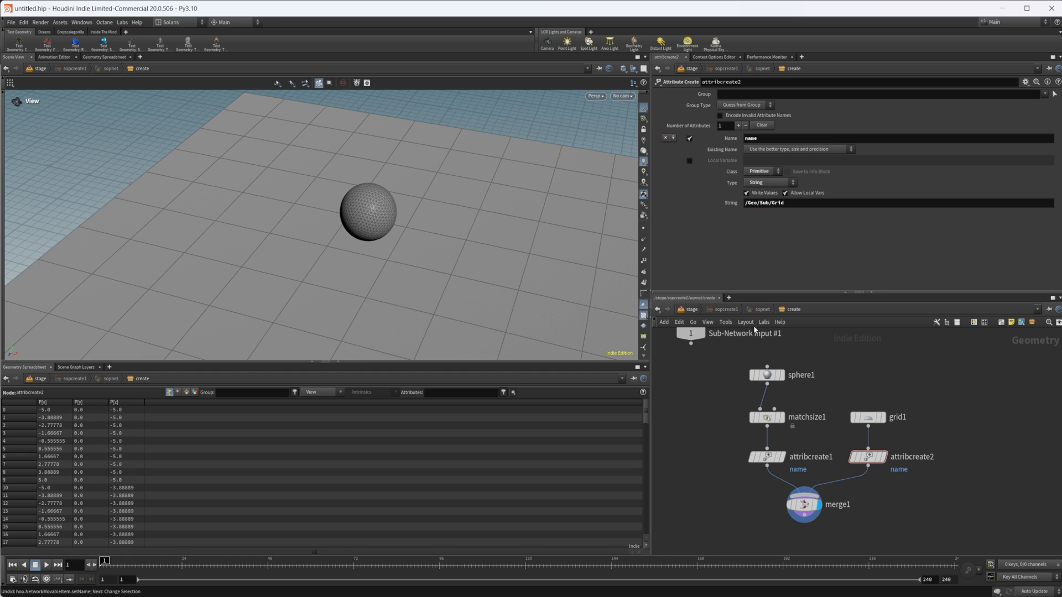
pyautogui.click(691, 311)
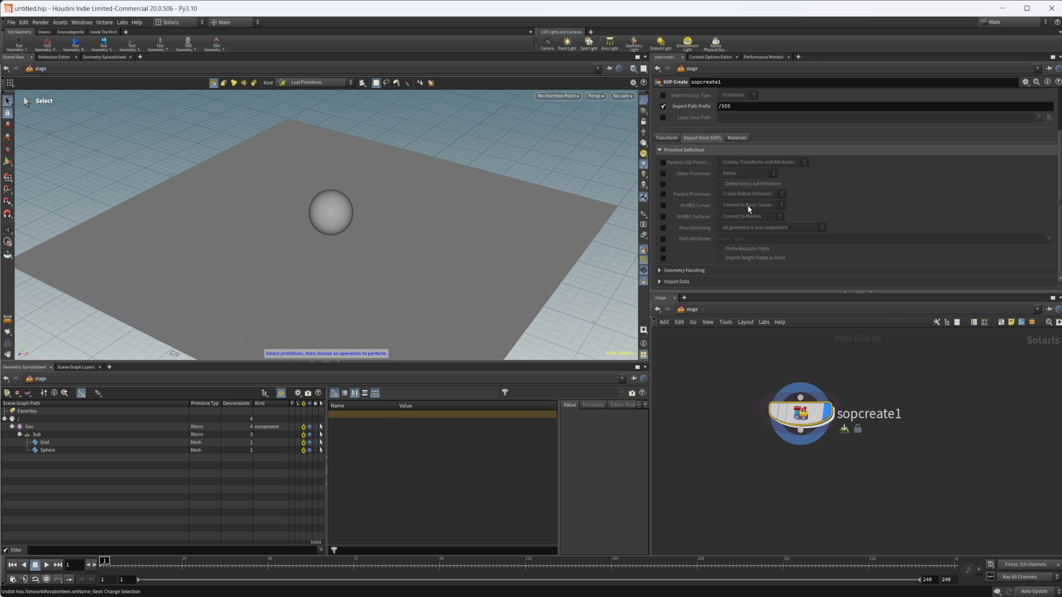
pyautogui.click(685, 282)
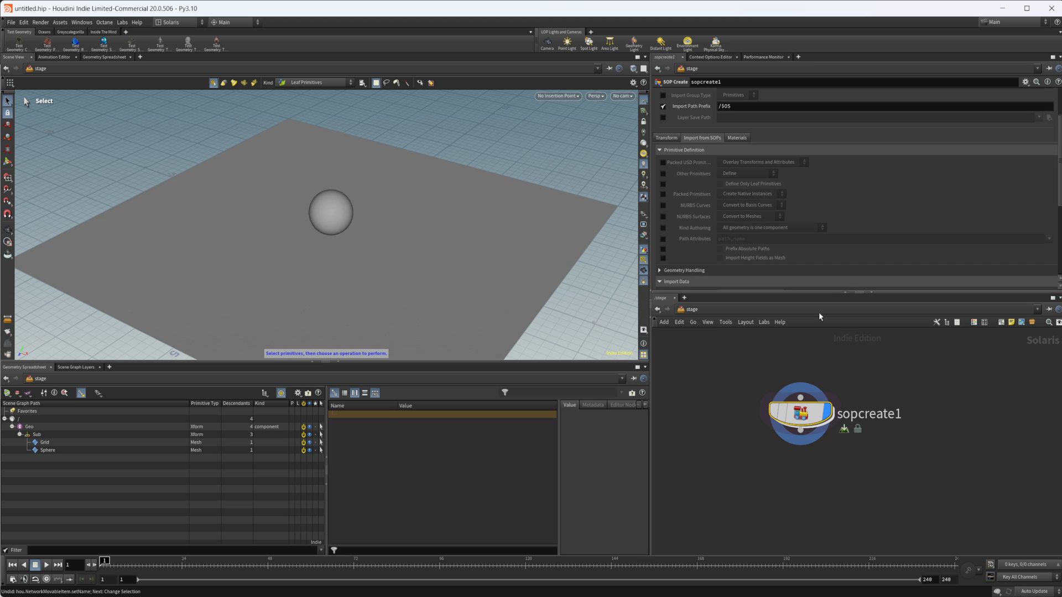
pyautogui.scroll(-5, 745, 220)
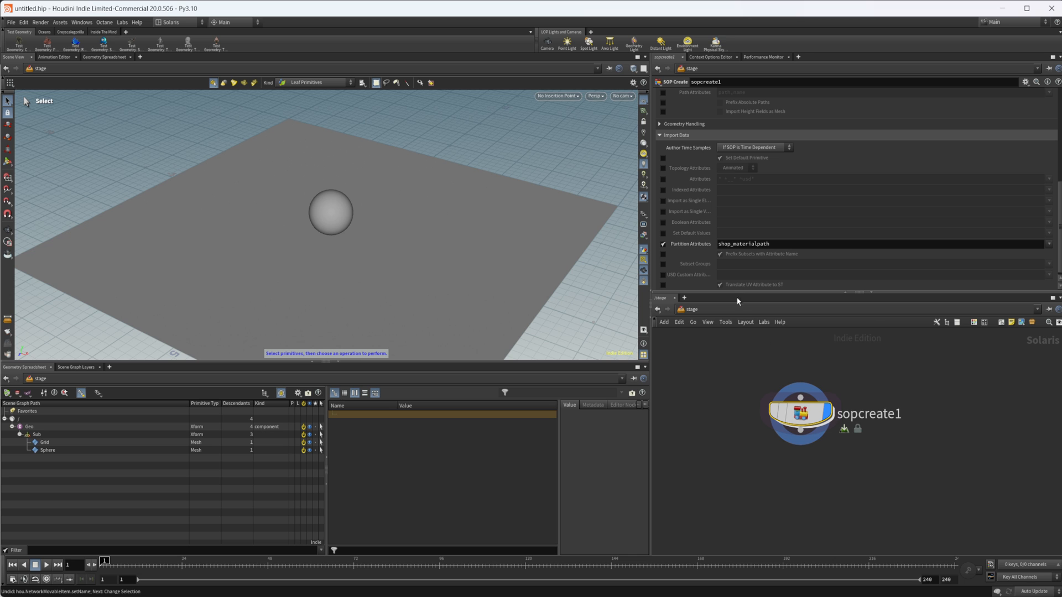
pyautogui.scroll(-1, 694, 273)
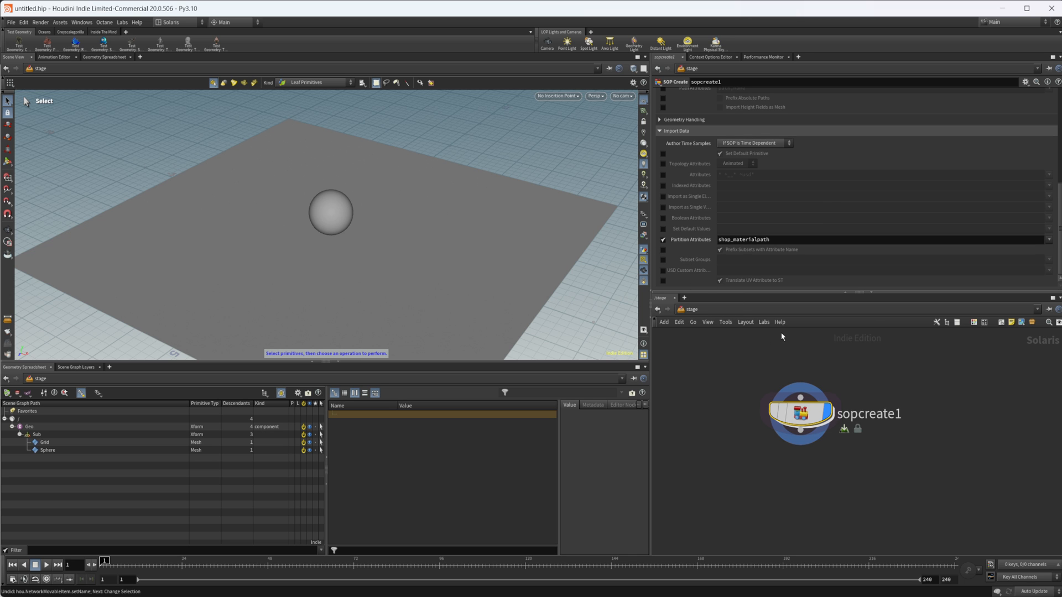
# Step: Inside the SOP Create network, insert a Group Create node before the merge on both the sphere and grid branches
pyautogui.doubleClick(800, 413)
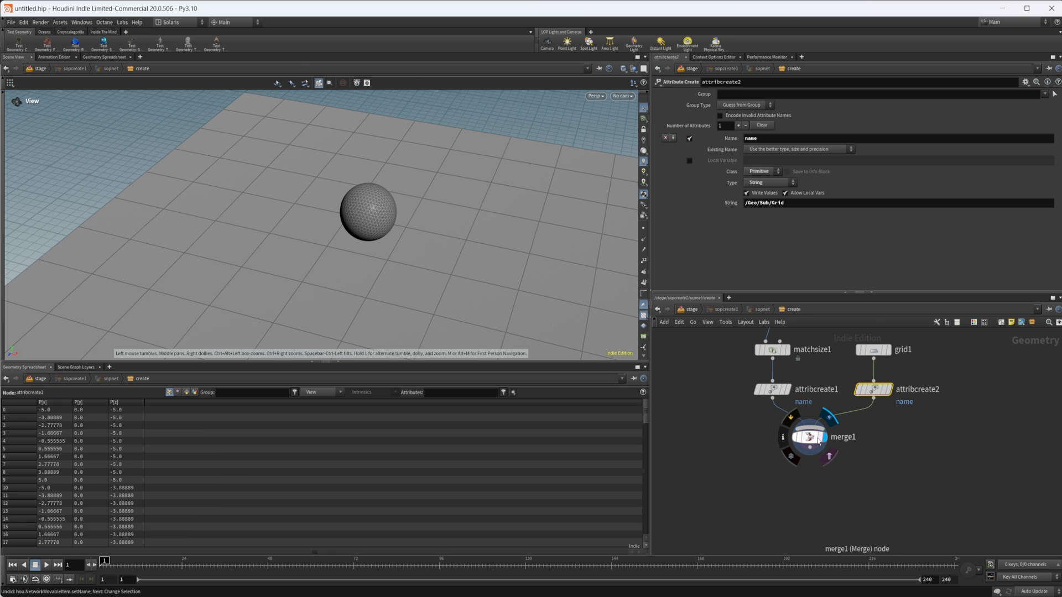
pyautogui.moveTo(819, 441); pyautogui.dragTo(814, 474)
pyautogui.press('Tab')
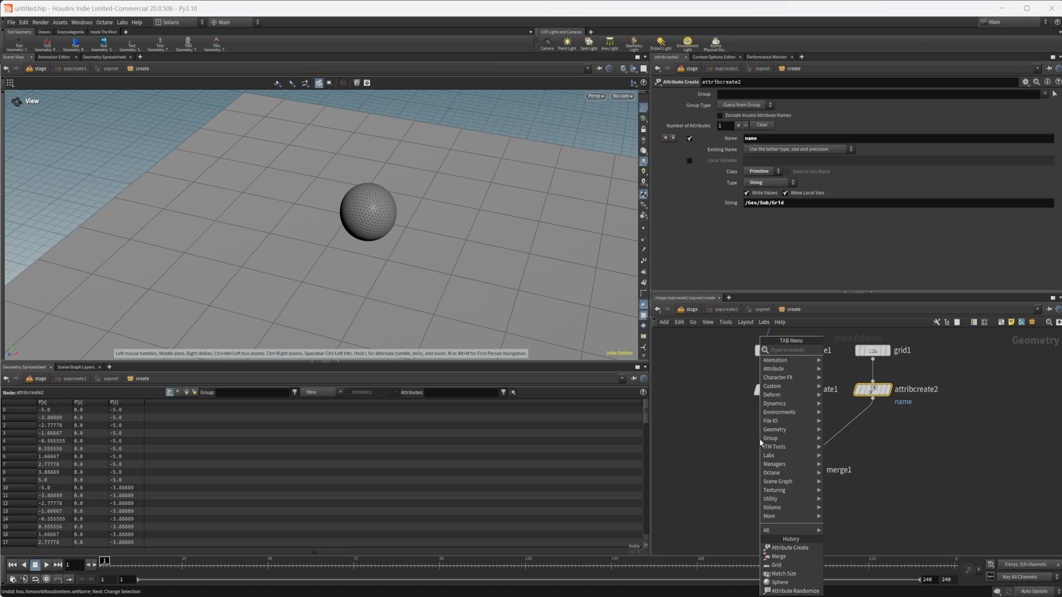
pyautogui.write('group')
pyautogui.press('Return')
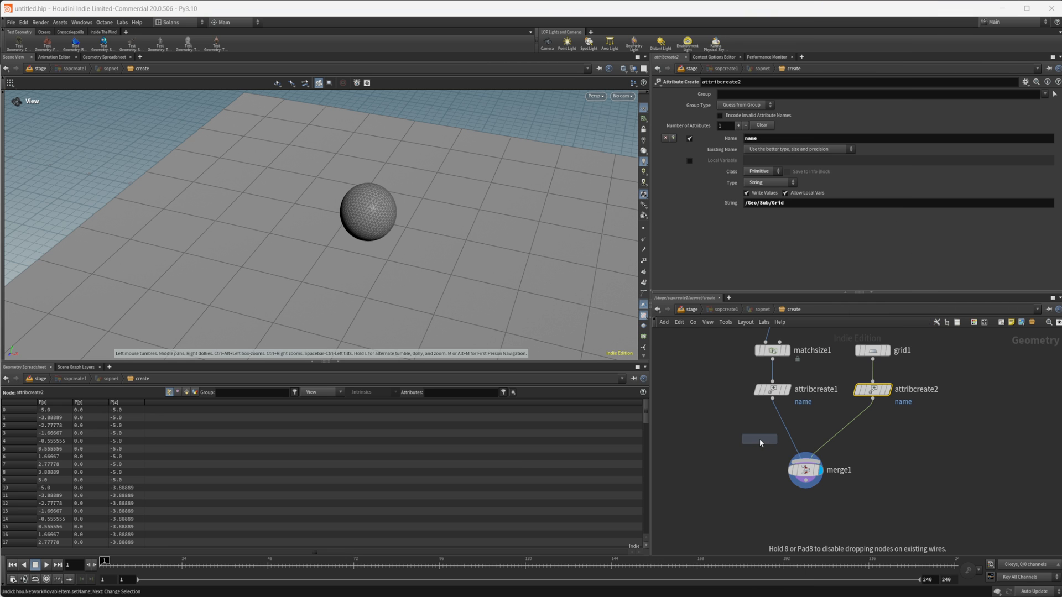
pyautogui.click(761, 443)
pyautogui.moveTo(760, 442); pyautogui.dragTo(872, 427)
# Step: Select the far half of the grid's faces as the base group of the grid's Group Create node
pyautogui.click(1054, 149)
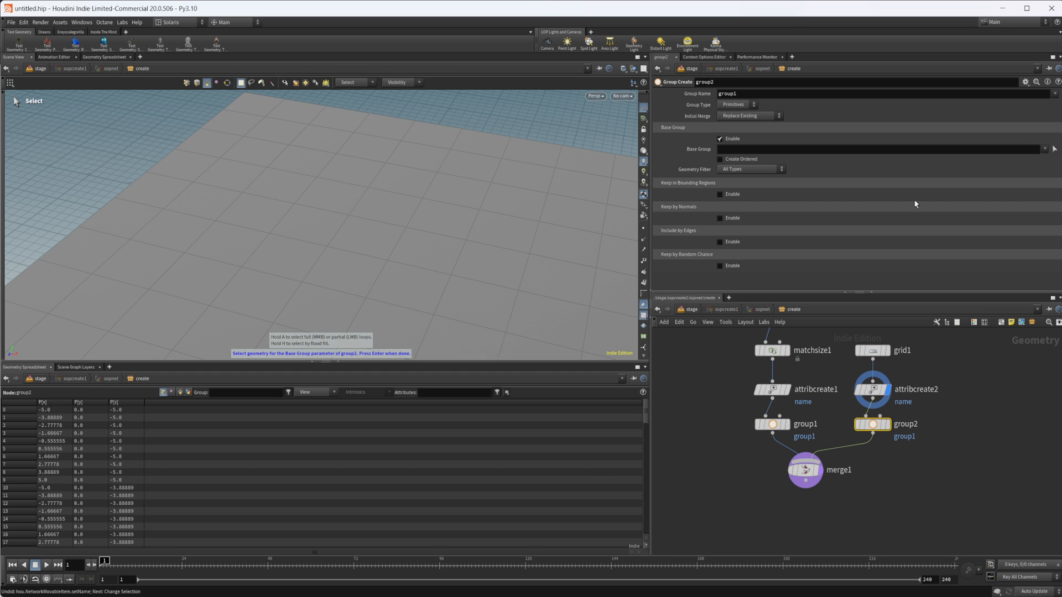
pyautogui.keyDown('alt'); pyautogui.moveTo(487, 246); pyautogui.dragTo(375, 237, button='right'); pyautogui.keyUp('alt')
pyautogui.keyDown('alt'); pyautogui.moveTo(374, 237); pyautogui.dragTo(417, 230); pyautogui.keyUp('alt')
pyautogui.keyDown('alt'); pyautogui.moveTo(418, 231); pyautogui.dragTo(341, 251, button='middle'); pyautogui.keyUp('alt')
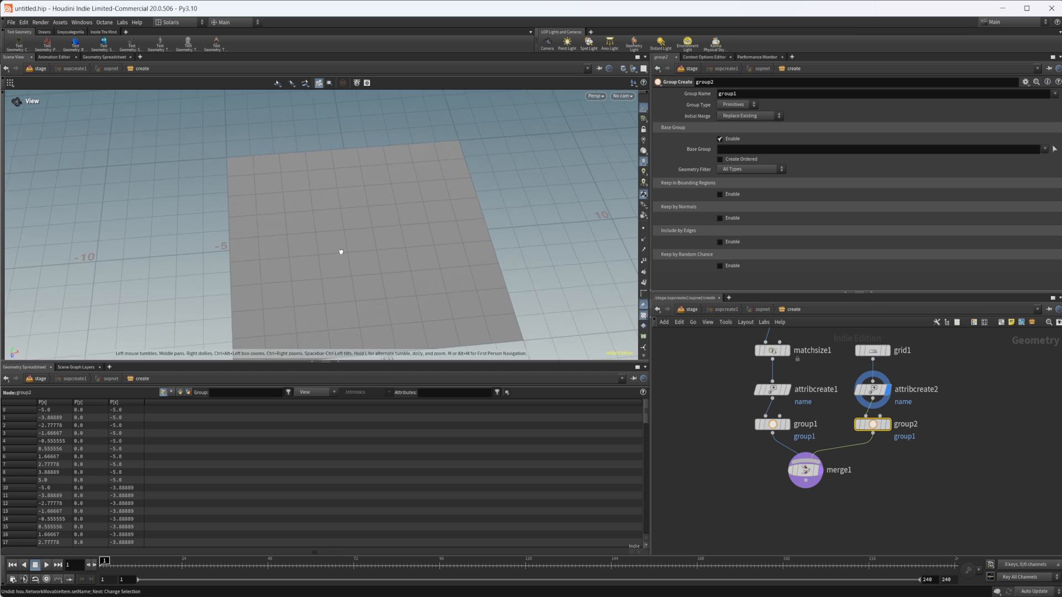
pyautogui.keyDown('alt'); pyautogui.moveTo(341, 251); pyautogui.dragTo(330, 252); pyautogui.keyUp('alt')
pyautogui.moveTo(194, 126); pyautogui.dragTo(514, 243)
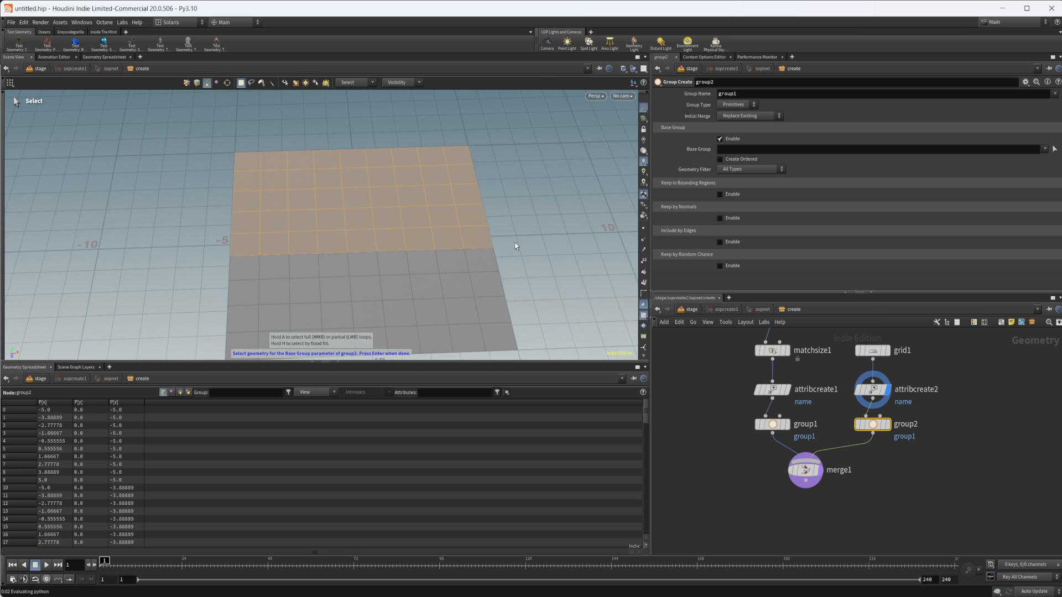
pyautogui.press('Return')
# Step: Box-select the visible faces of the sphere as the base group of the sphere's Group Create node
pyautogui.click(777, 429)
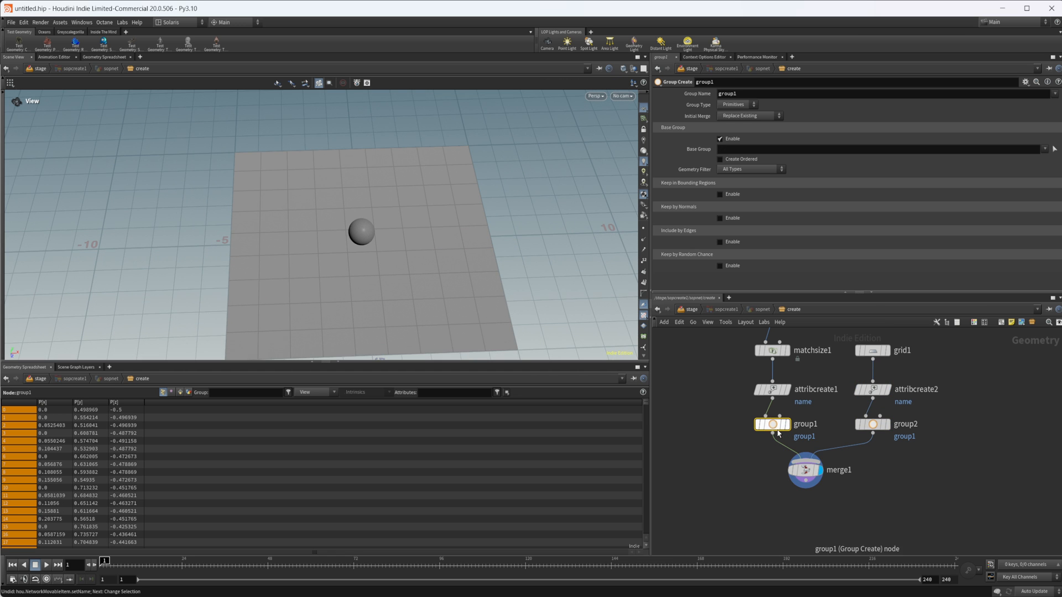
pyautogui.keyDown('alt'); pyautogui.moveTo(372, 289); pyautogui.dragTo(367, 213, button='right'); pyautogui.keyUp('alt')
pyautogui.keyDown('alt'); pyautogui.moveTo(366, 213); pyautogui.dragTo(348, 106); pyautogui.keyUp('alt')
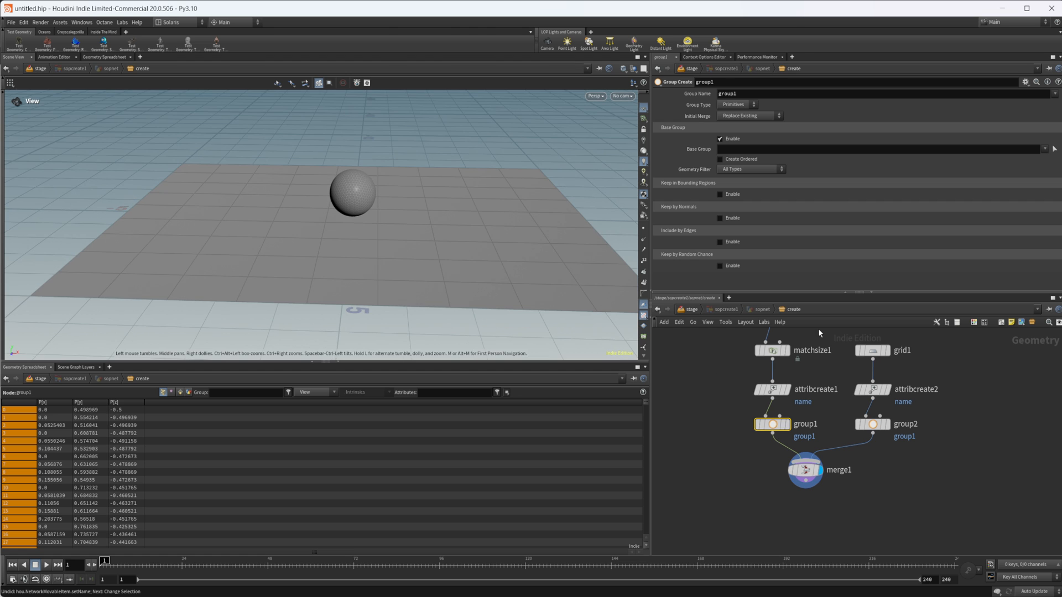
pyautogui.press('Return')
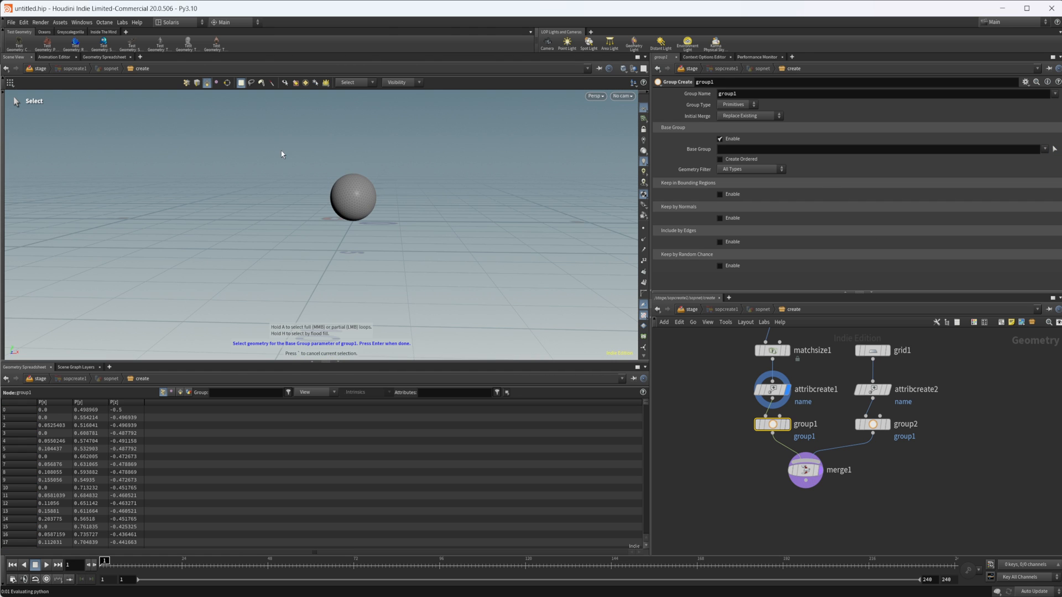
pyautogui.moveTo(282, 154); pyautogui.dragTo(670, 317)
pyautogui.press('Return')
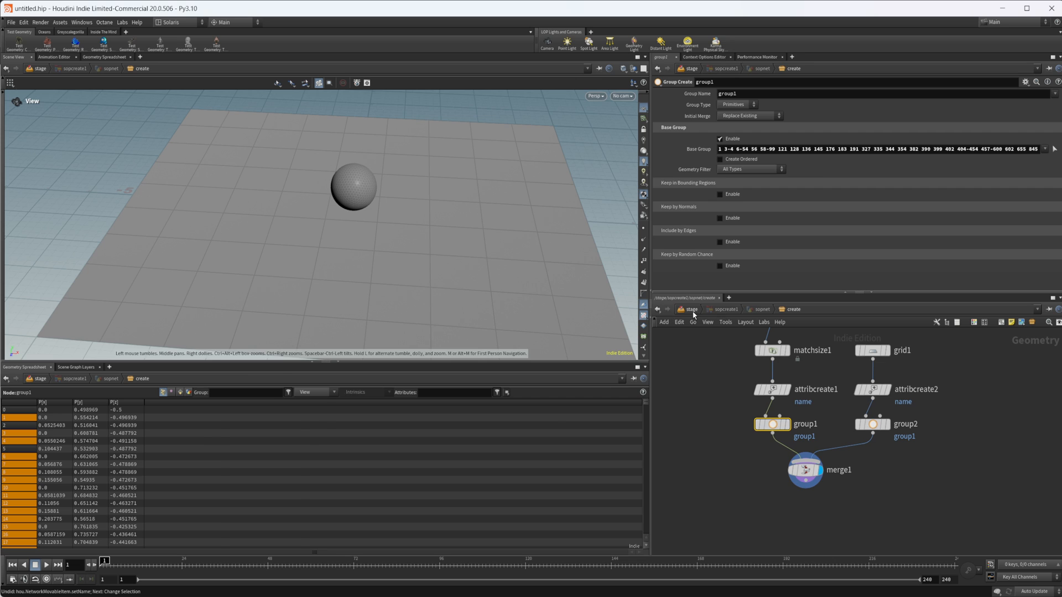
# Step: Back on the stage, enable Subset Groups with group1 and expand the Grid and Sphere meshes in the scene graph
pyautogui.click(691, 309)
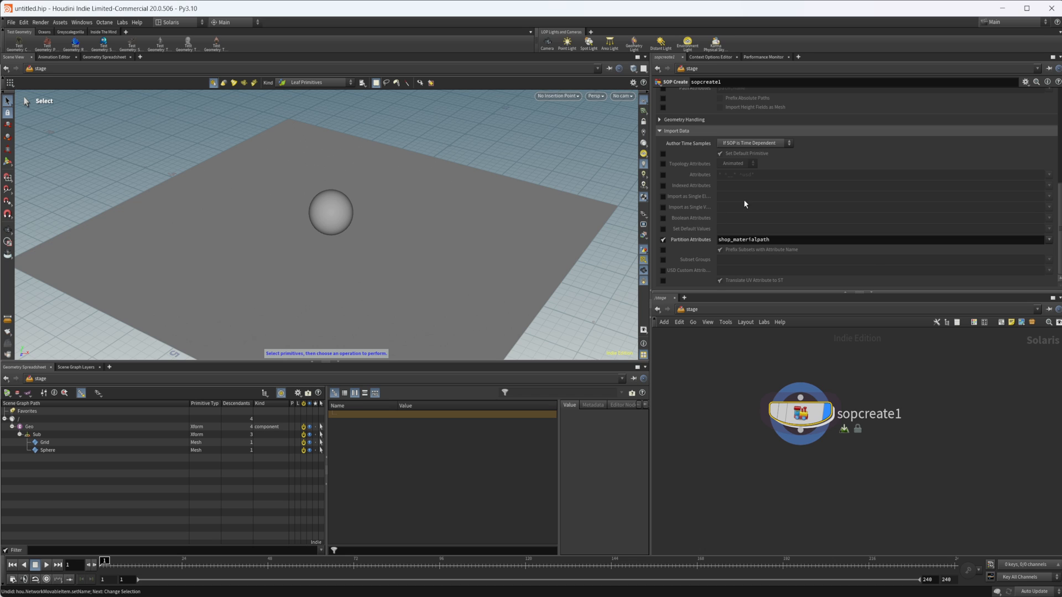
pyautogui.click(664, 260)
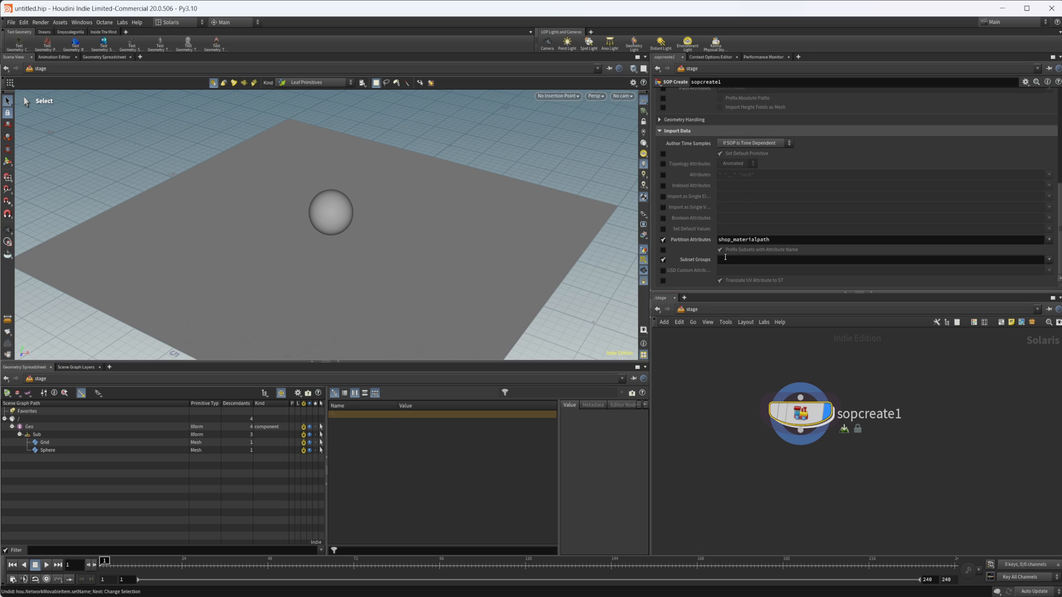
pyautogui.click(1049, 259)
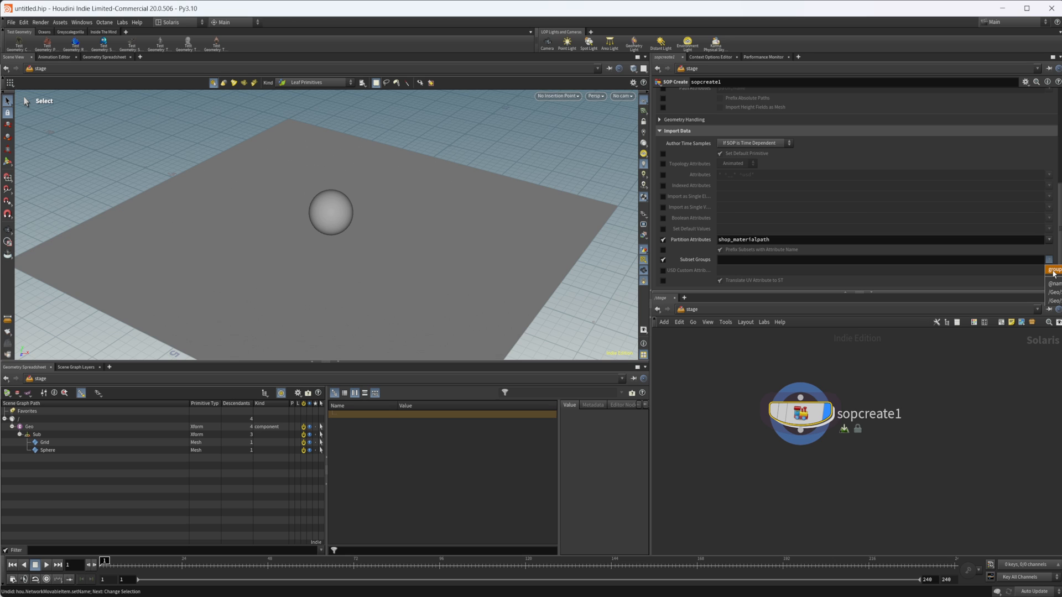
pyautogui.click(1054, 271)
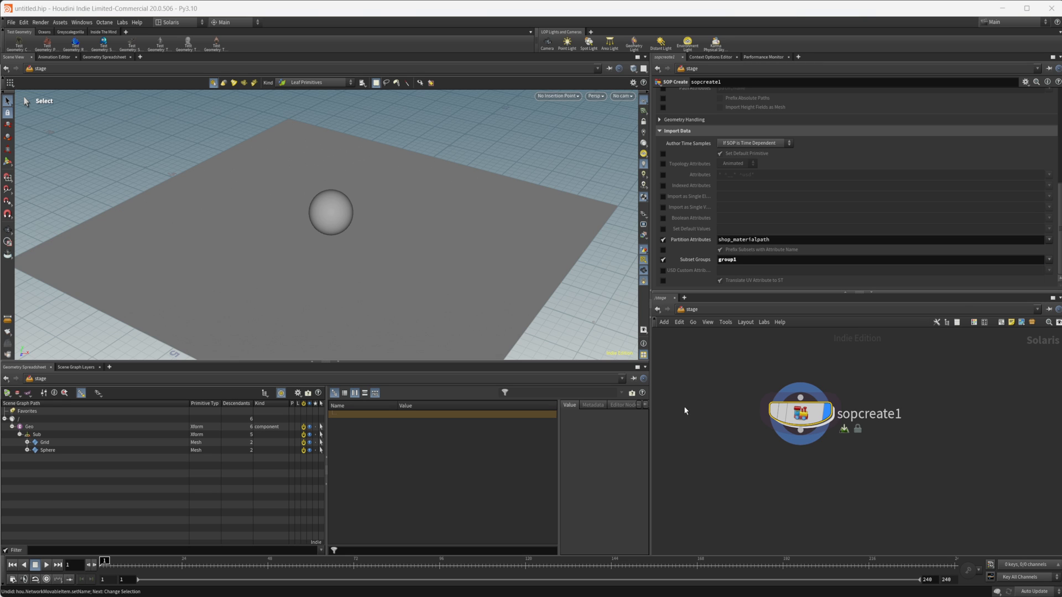
pyautogui.click(27, 443)
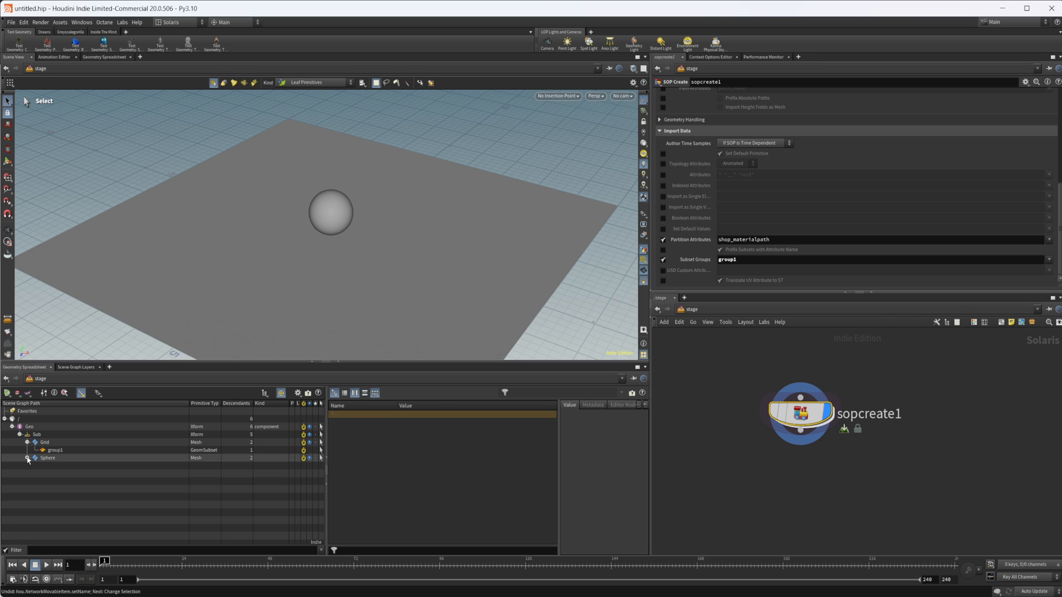
pyautogui.click(27, 458)
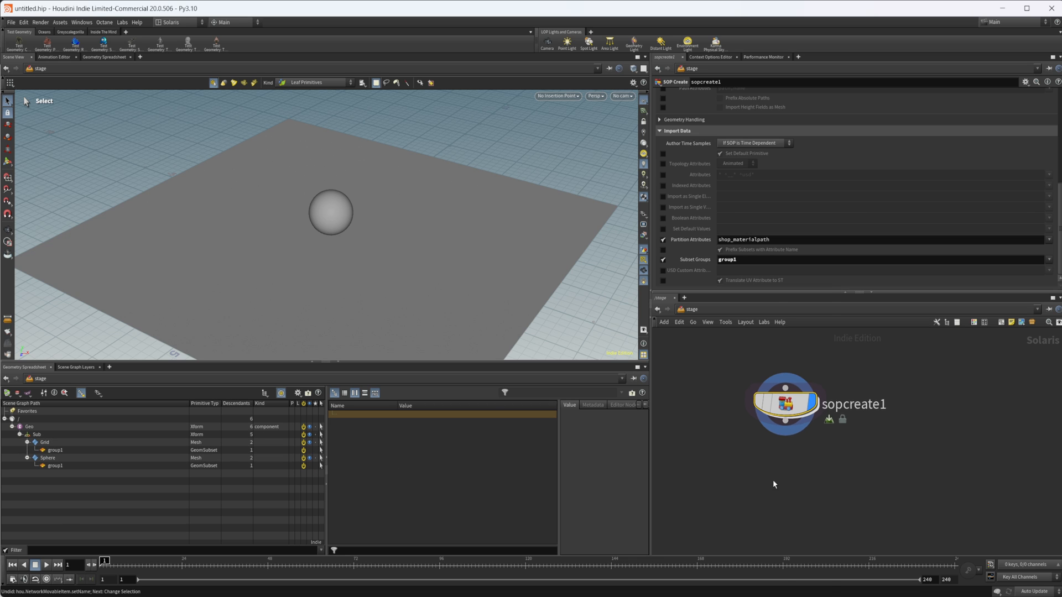
# Step: Add a Material Library node below the SOP Create node and connect the two
pyautogui.press('Tab')
pyautogui.write('mat l')
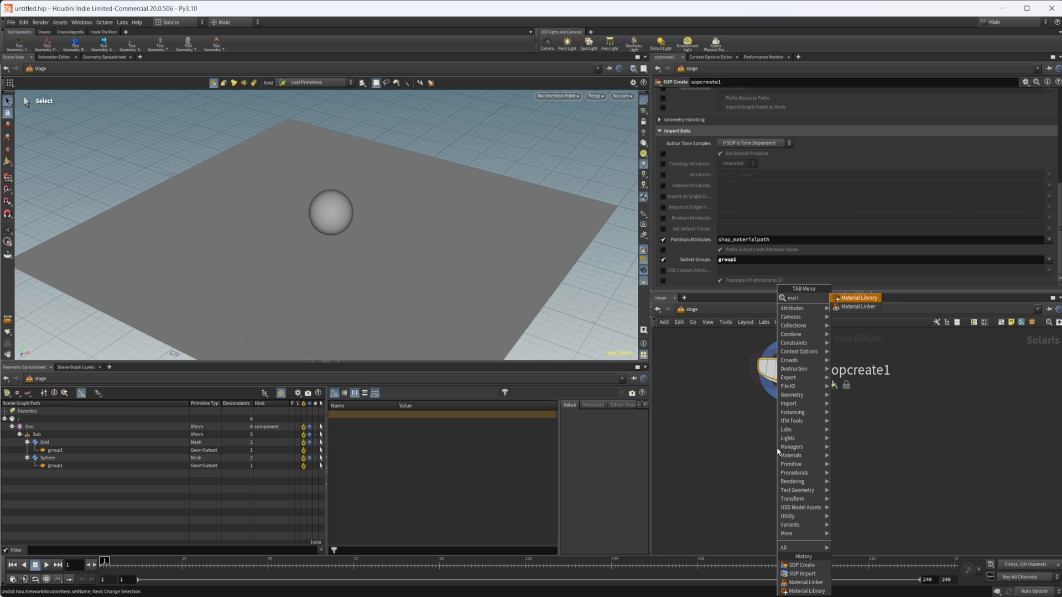
pyautogui.write('i')
pyautogui.press('Return')
pyautogui.click(777, 447)
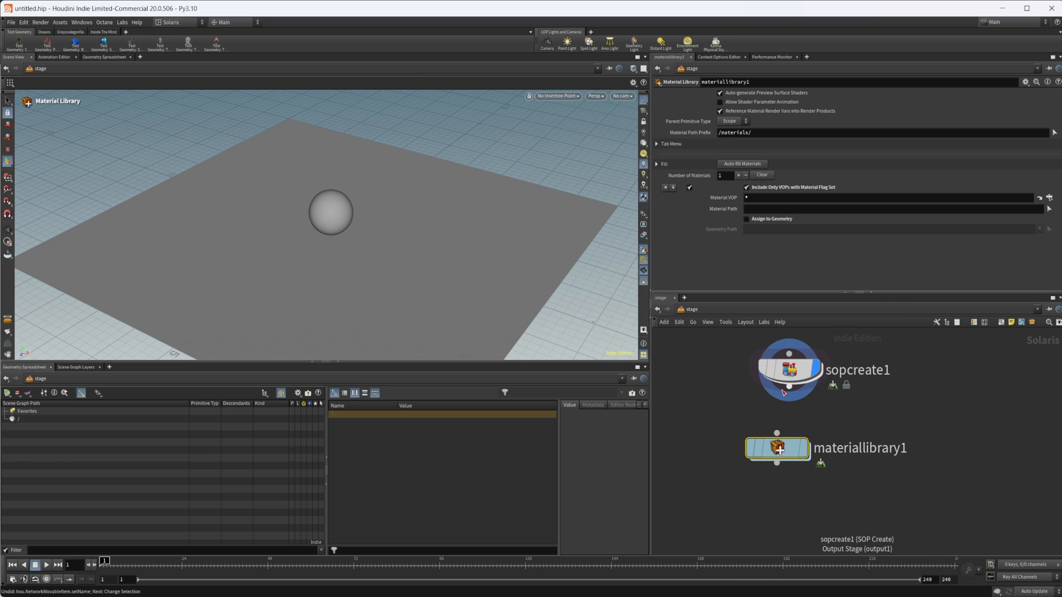
# Step: Enter the Material Library and add a Karma Material Builder
pyautogui.doubleClick(798, 452)
pyautogui.press('Tab')
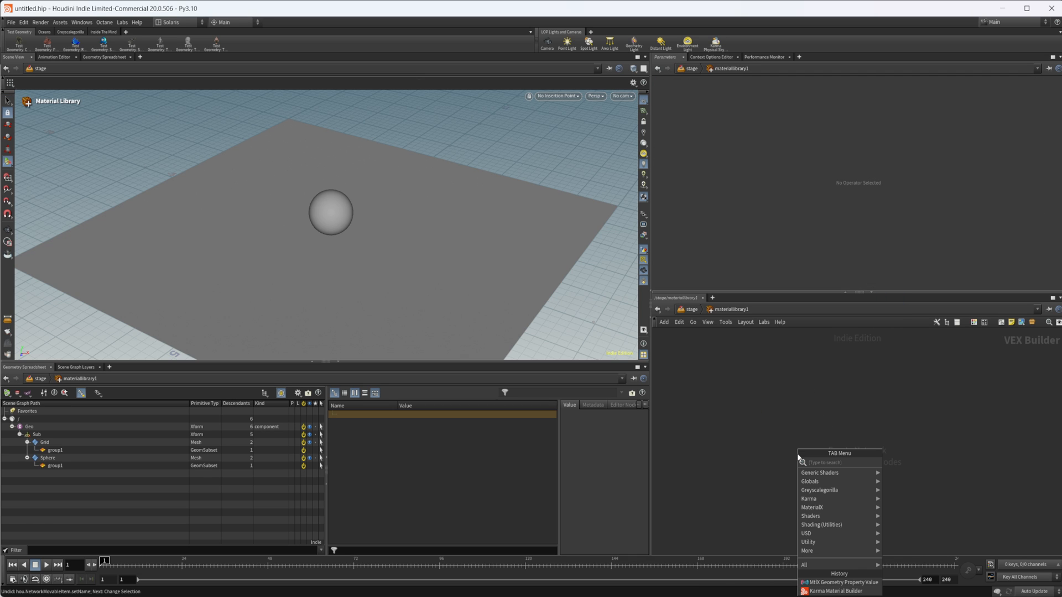
pyautogui.press('Down')
pyautogui.press('Return')
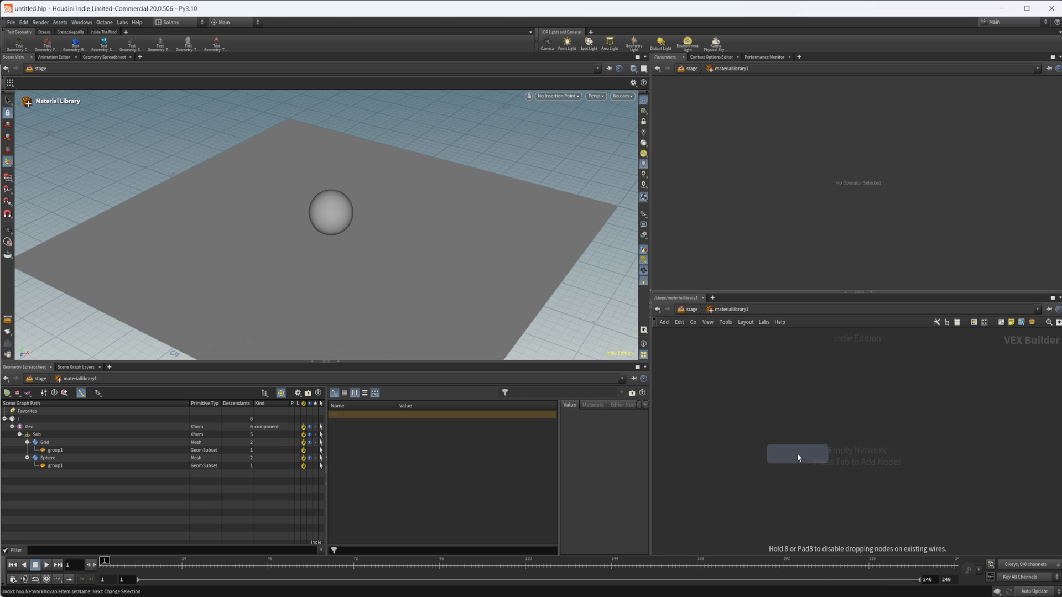
pyautogui.click(798, 453)
# Step: Inside the Karma material, set the MtlX Standard Surface's base color to pure blue (0, 0, 1) and leave the material
pyautogui.doubleClick(798, 453)
pyautogui.click(879, 372)
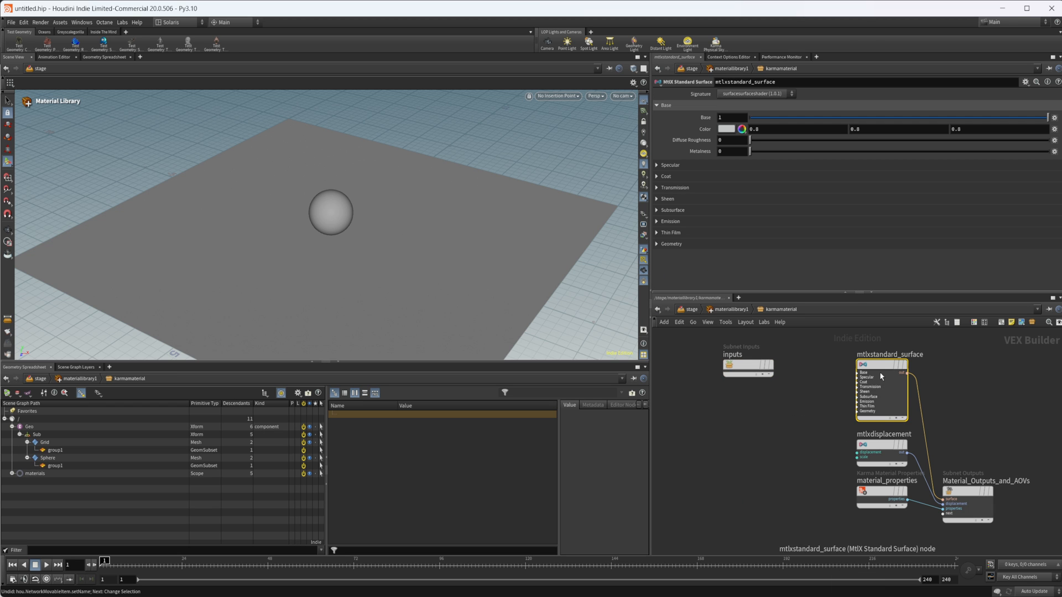
pyautogui.click(733, 130)
pyautogui.click(800, 75)
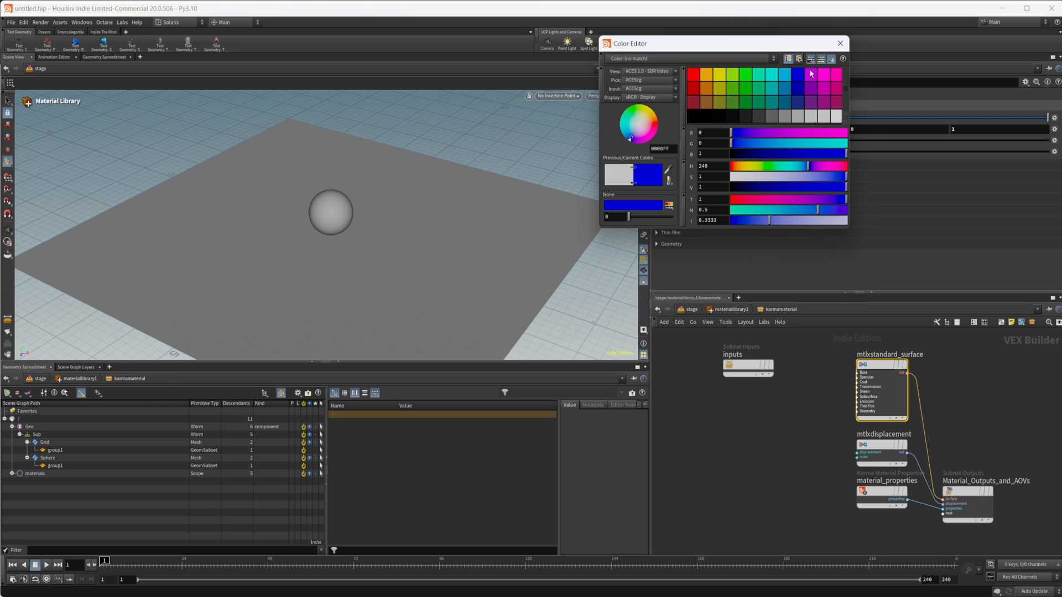
pyautogui.click(839, 43)
pyautogui.press('u')
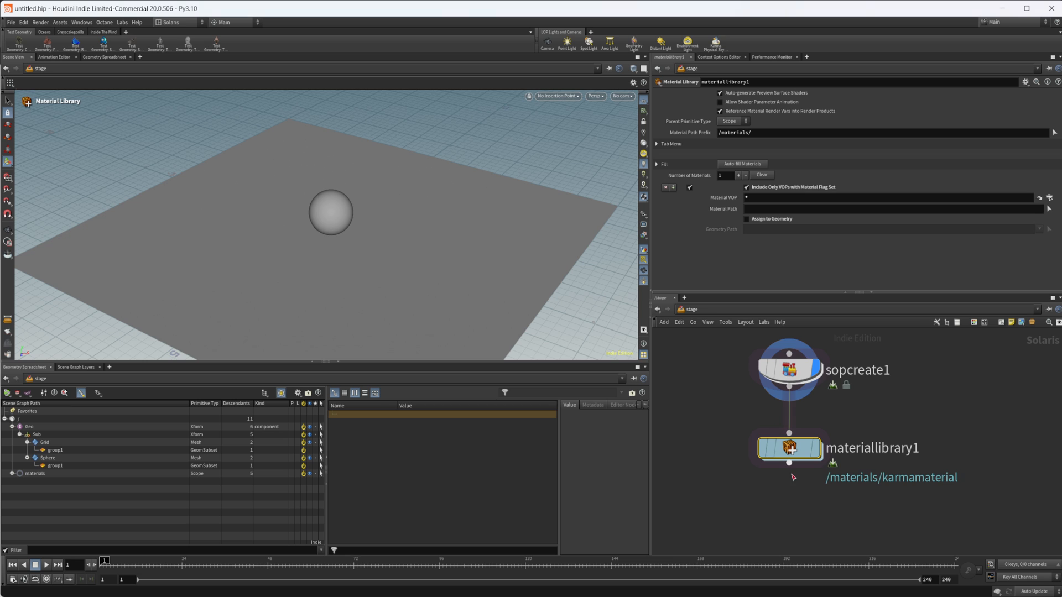
# Step: Add a Material Linker node below the Material Library, connected to it and set as the displayed node
pyautogui.scroll(3, 787, 458)
pyautogui.press('Tab')
pyautogui.write('mater')
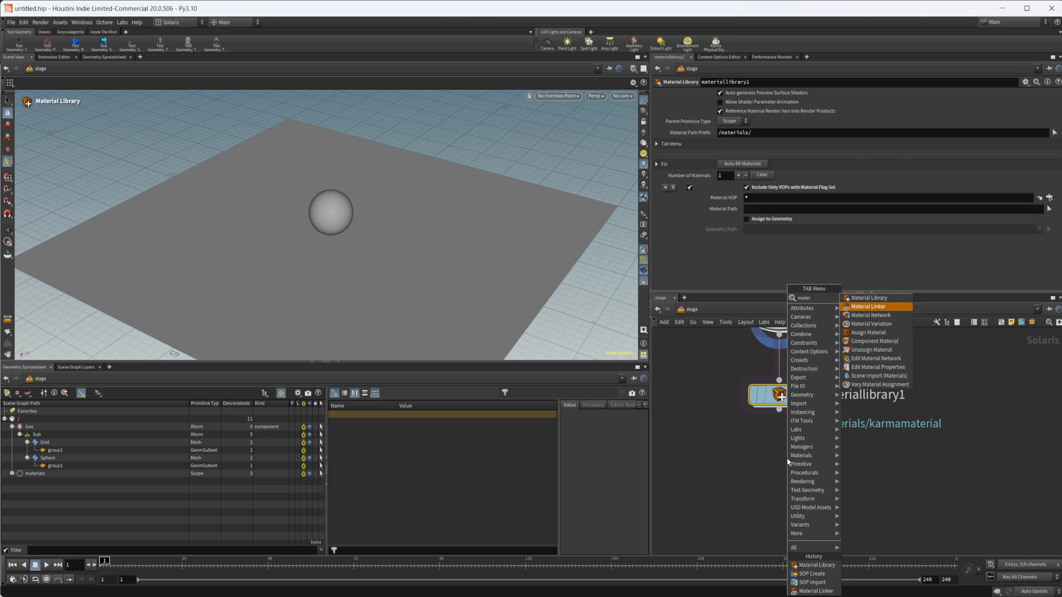
pyautogui.press('Return')
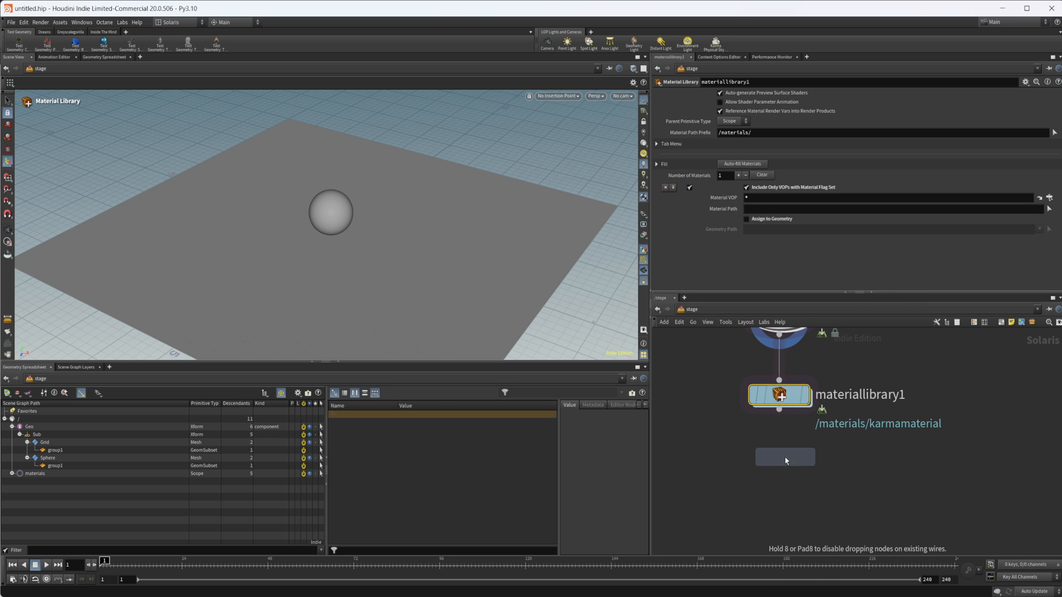
pyautogui.click(784, 458)
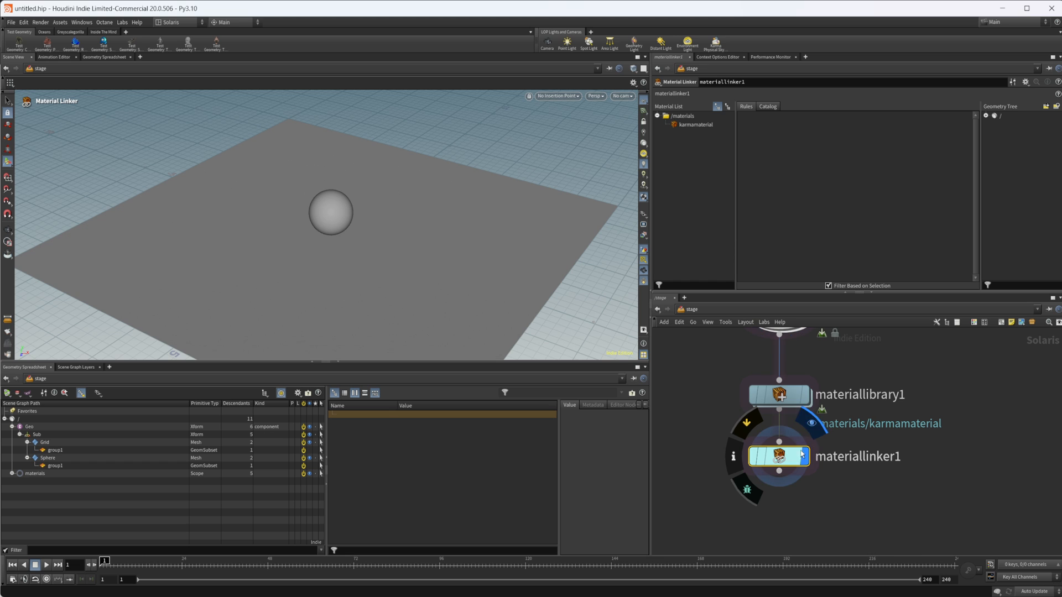
# Step: Try to pick karmamaterial in the Material Linker, check the Material Library's parameters and reselect the linker
pyautogui.moveTo(688, 127)
pyautogui.mouseDown()
pyautogui.moveTo(701, 155)
pyautogui.moveTo(691, 129)
pyautogui.mouseUp()
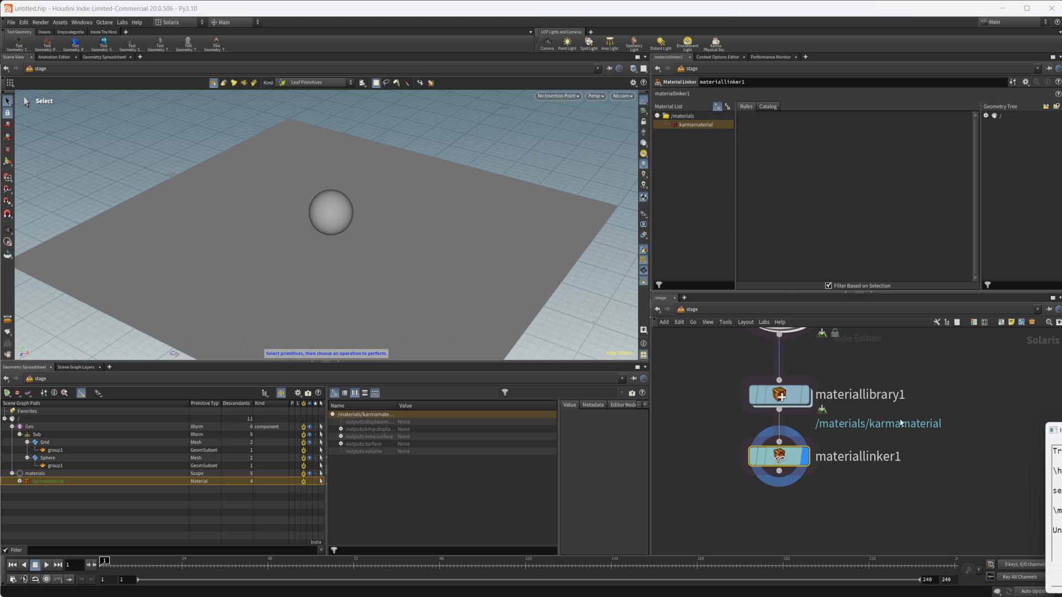
pyautogui.click(1061, 429)
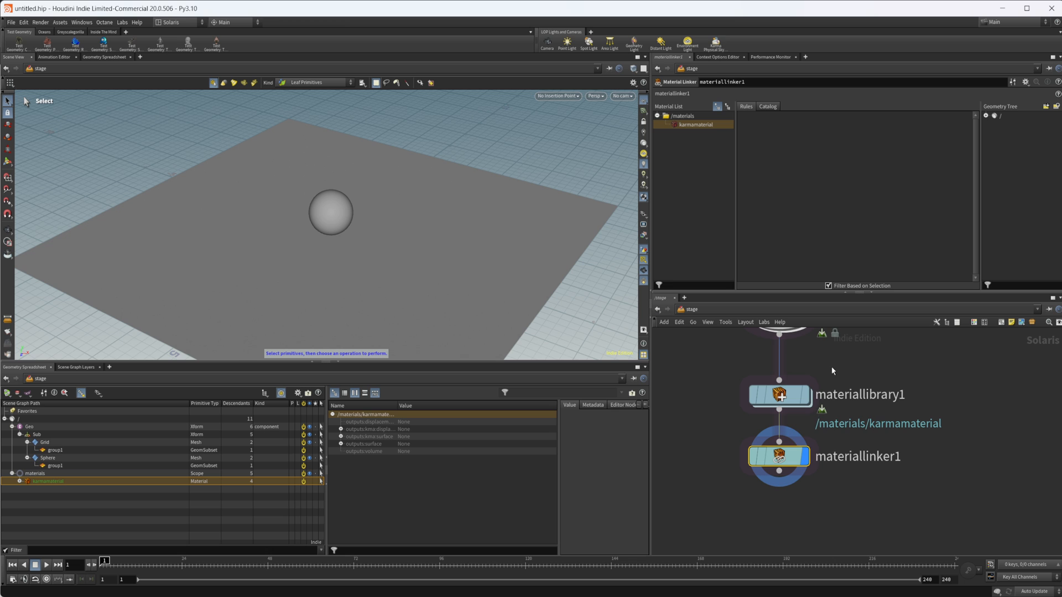
pyautogui.moveTo(739, 382); pyautogui.dragTo(747, 426, button='middle')
pyautogui.click(796, 451)
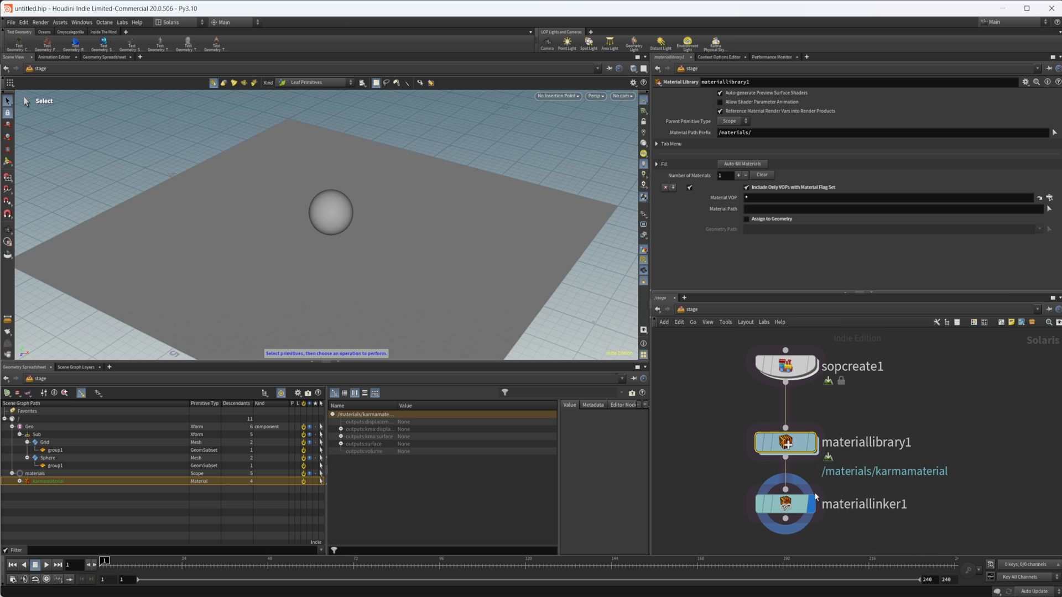
pyautogui.moveTo(816, 497); pyautogui.dragTo(809, 449, button='middle')
pyautogui.click(782, 456)
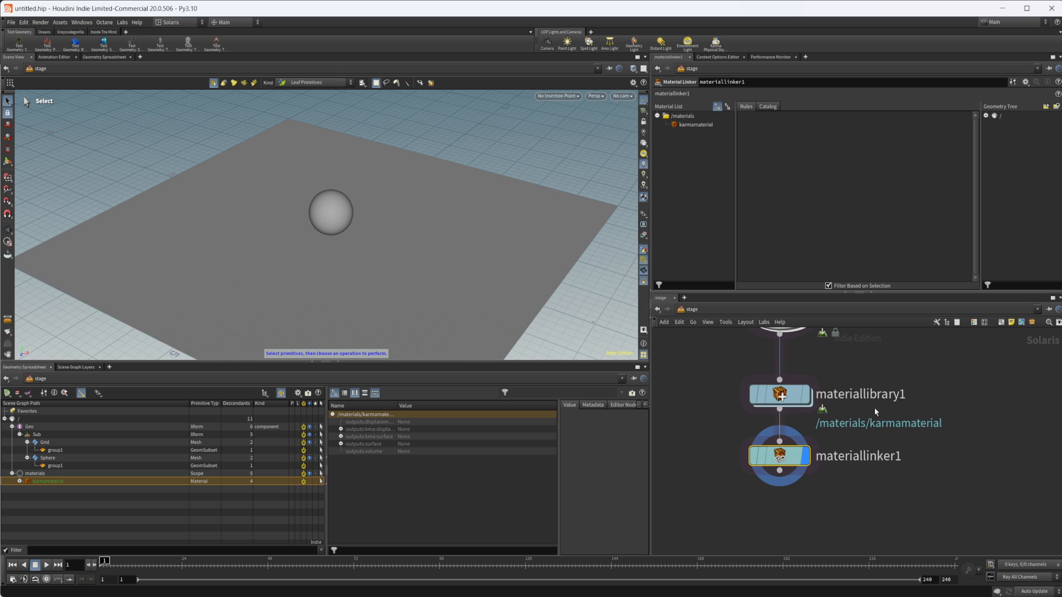
# Step: Look inside the Material Library at the karmamaterial subnetwork, return to the stage and reselect the Material Linker
pyautogui.moveTo(857, 441); pyautogui.dragTo(836, 510, button='middle')
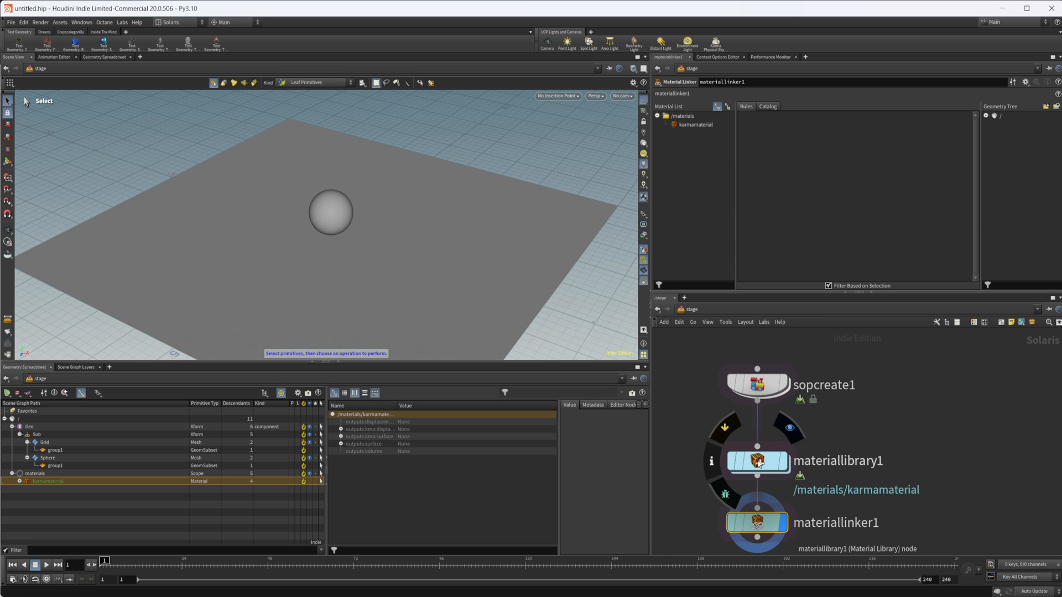
pyautogui.click(761, 464)
pyautogui.doubleClick(759, 463)
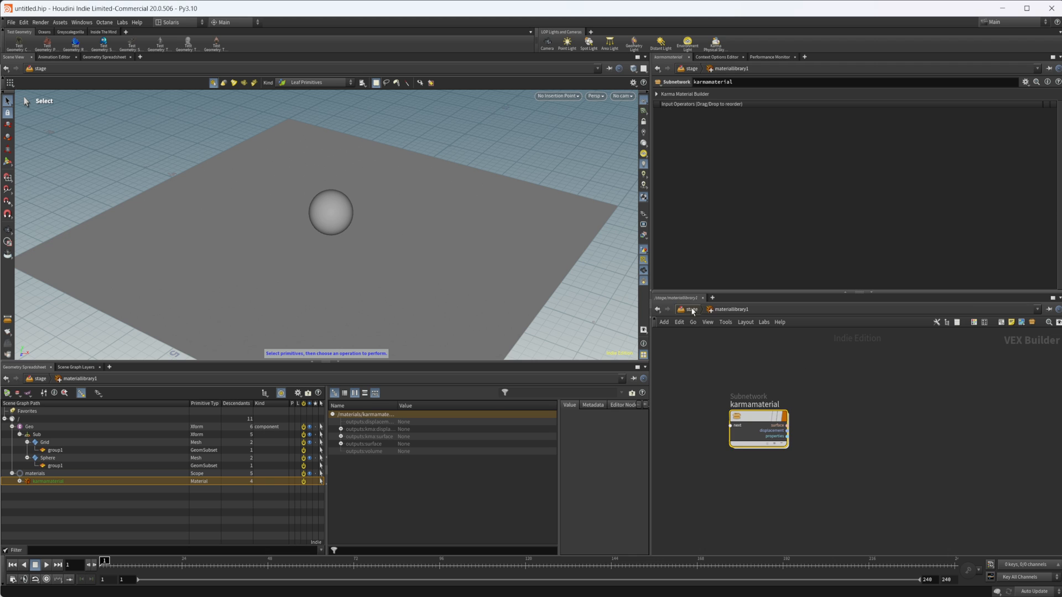
pyautogui.click(692, 309)
pyautogui.click(768, 462)
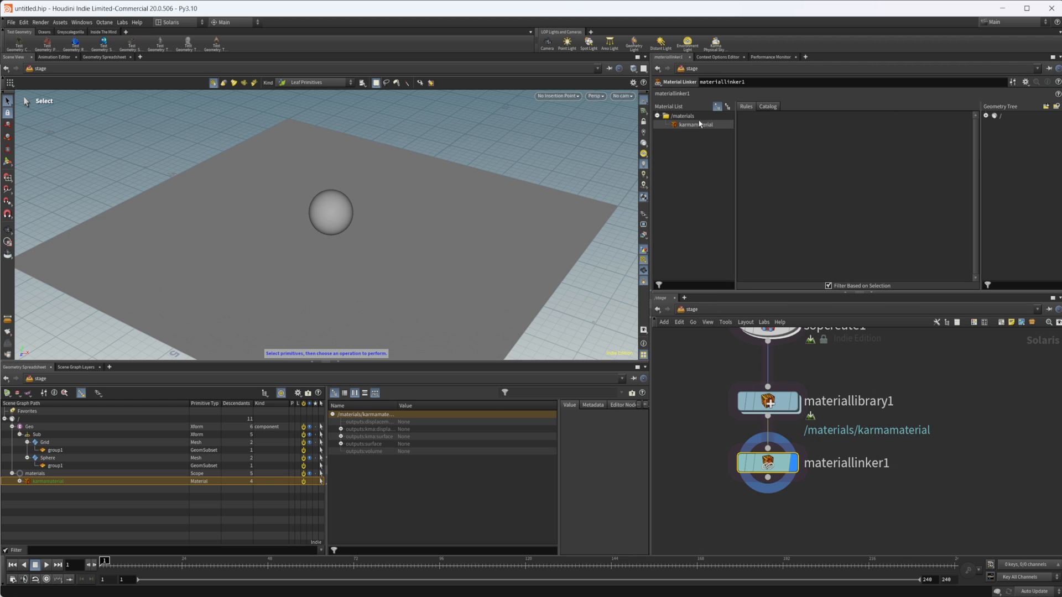
# Step: Add a rule for karmamaterial in the Material Linker and expand the geometry tree down to the Grid and Sphere group1 subsets
pyautogui.moveTo(682, 126); pyautogui.dragTo(799, 137)
pyautogui.click(986, 116)
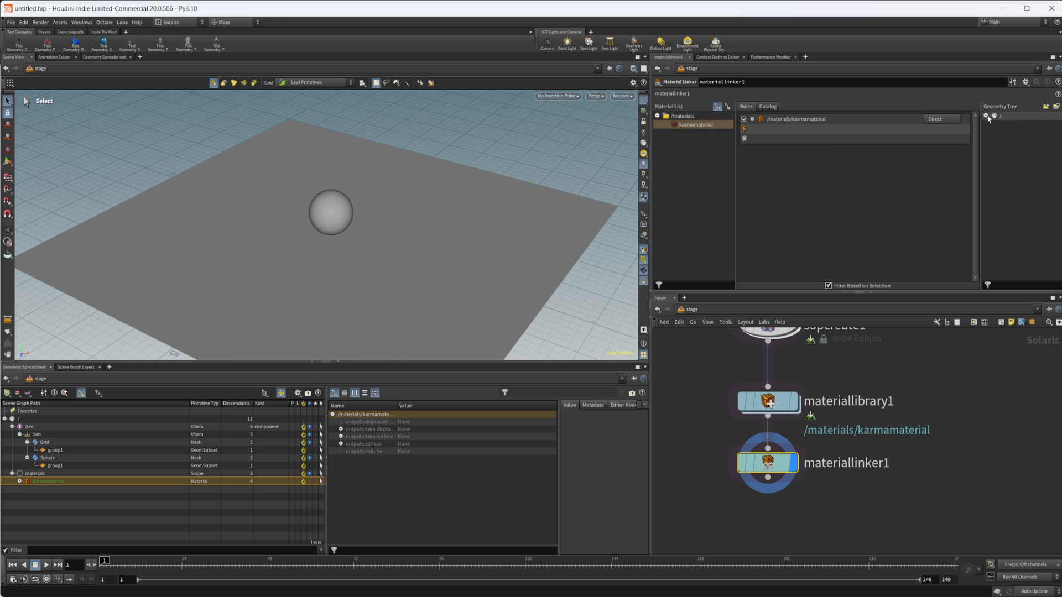
pyautogui.click(994, 125)
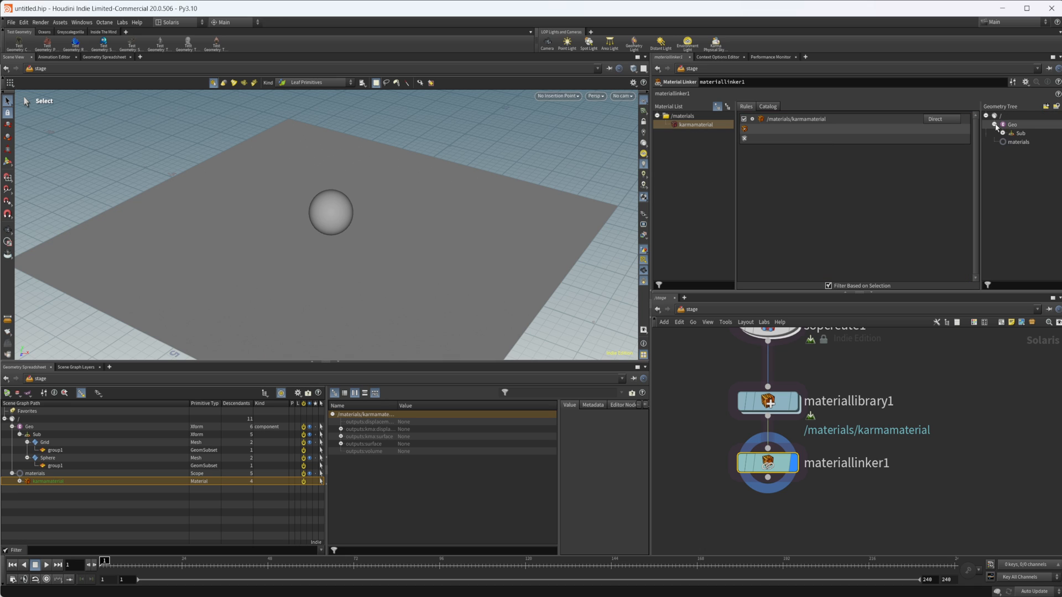
pyautogui.click(1003, 133)
pyautogui.click(1011, 142)
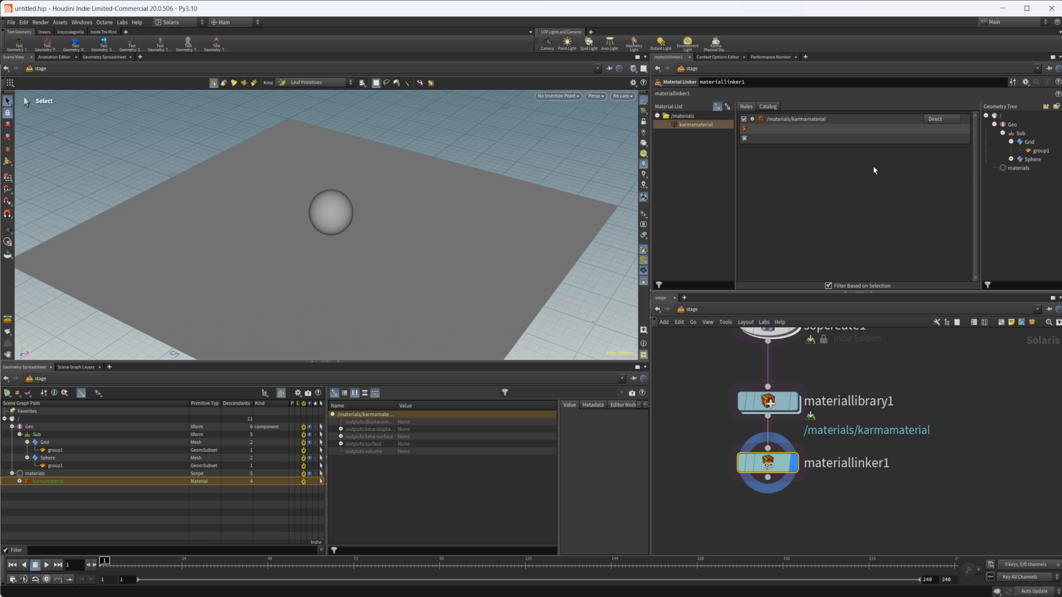
pyautogui.click(1011, 159)
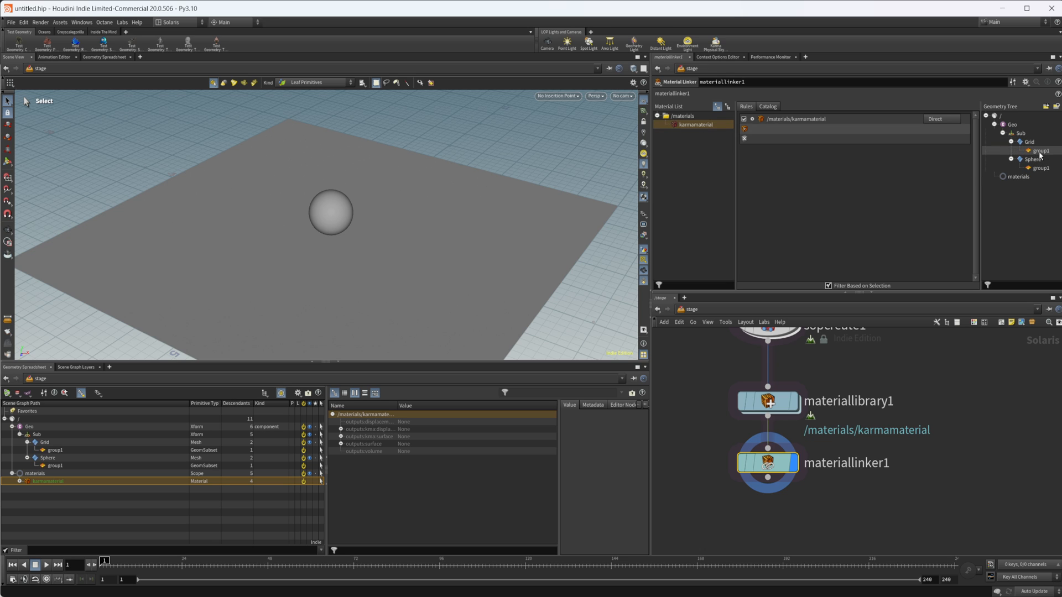
# Step: Assign the karmamaterial rule to the group1 subsets of both Grid and Sphere
pyautogui.moveTo(1040, 152); pyautogui.dragTo(811, 130)
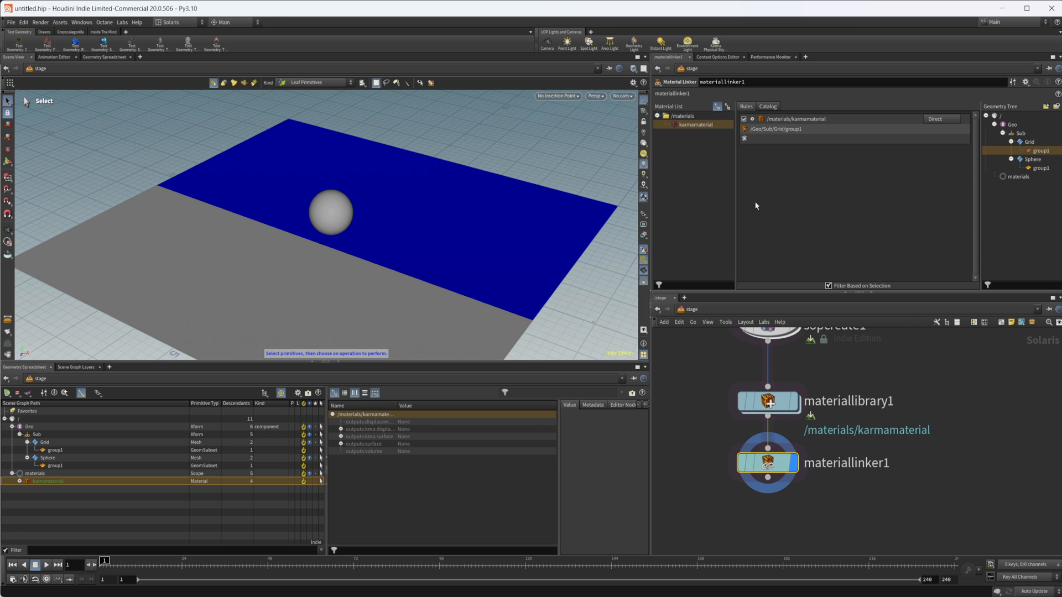
pyautogui.click(1039, 168)
pyautogui.moveTo(1040, 167); pyautogui.dragTo(854, 132)
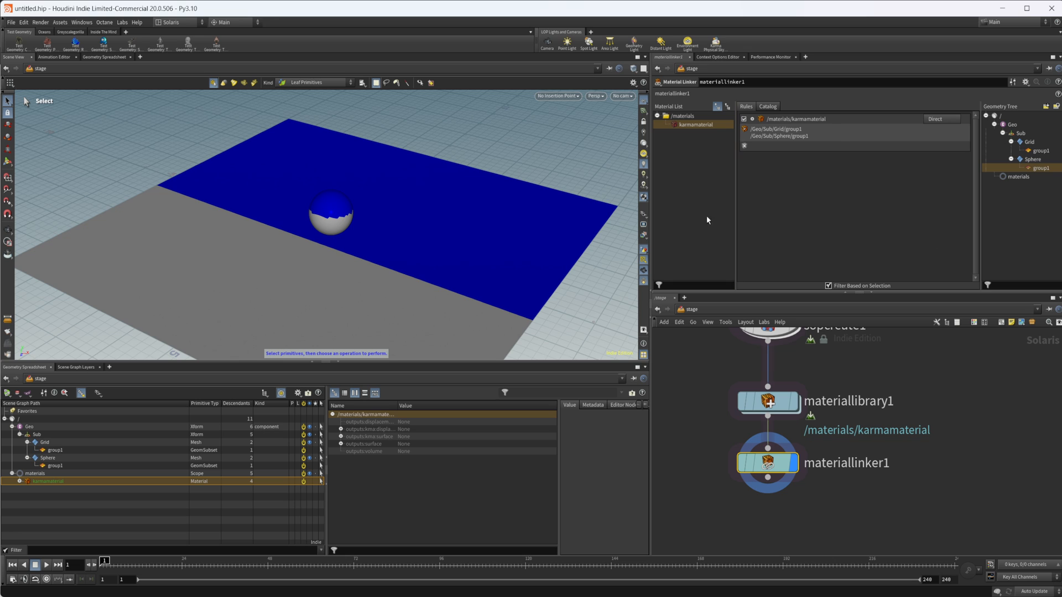
# Step: Clear both group1 paths from the karmamaterial rule's primitive pattern and accept the empty pattern
pyautogui.doubleClick(829, 133)
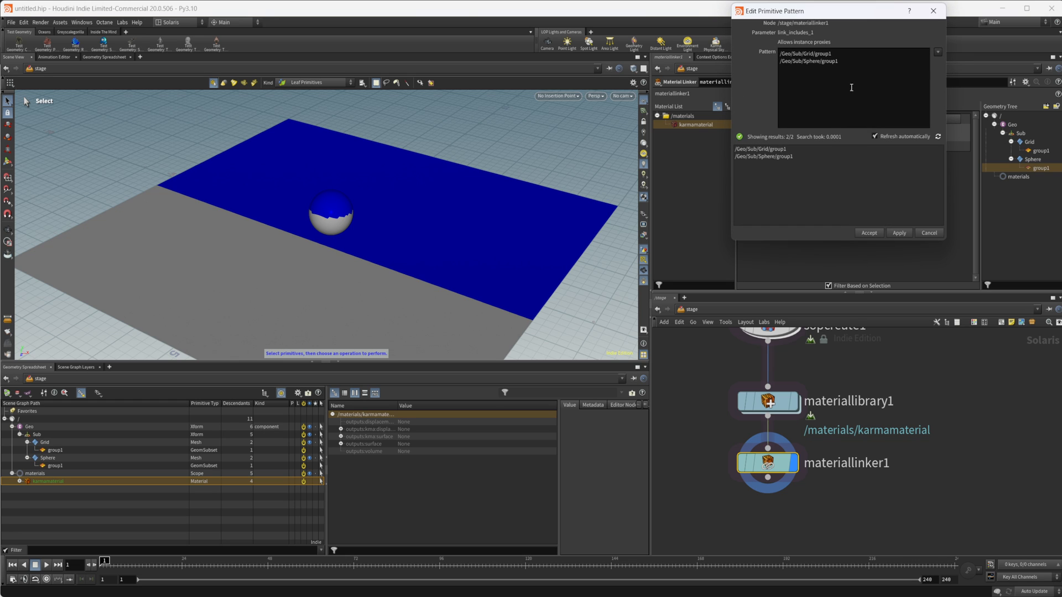
pyautogui.moveTo(851, 88); pyautogui.dragTo(772, 56)
pyautogui.press('BackSpace')
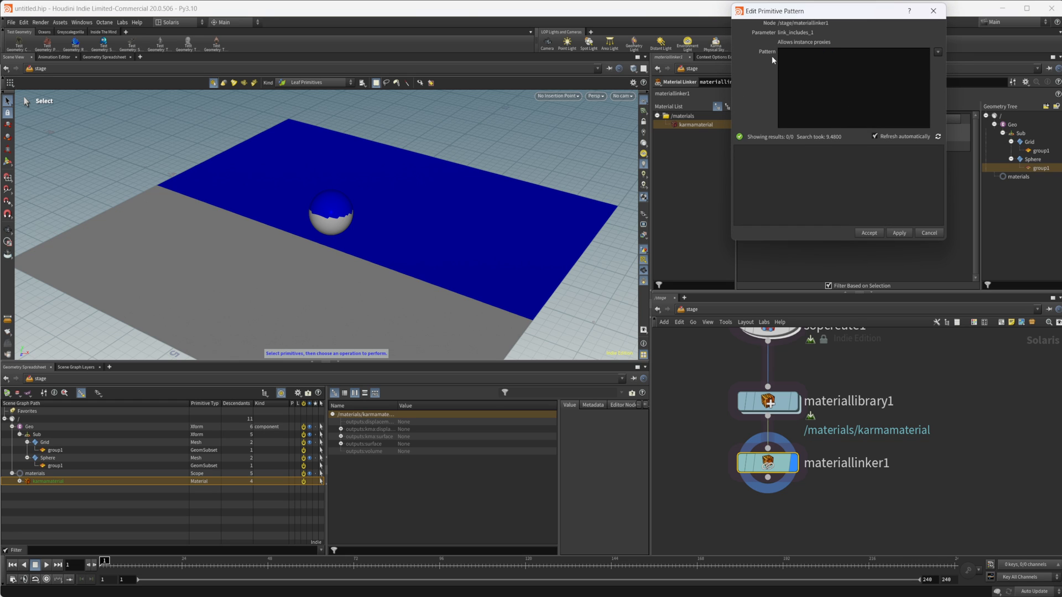
pyautogui.click(879, 233)
# Step: Assign the karmamaterial rule to the Grid's group1 subset and to the whole Sphere primitive
pyautogui.moveTo(1041, 150); pyautogui.dragTo(840, 128)
pyautogui.moveTo(1033, 160); pyautogui.dragTo(861, 131)
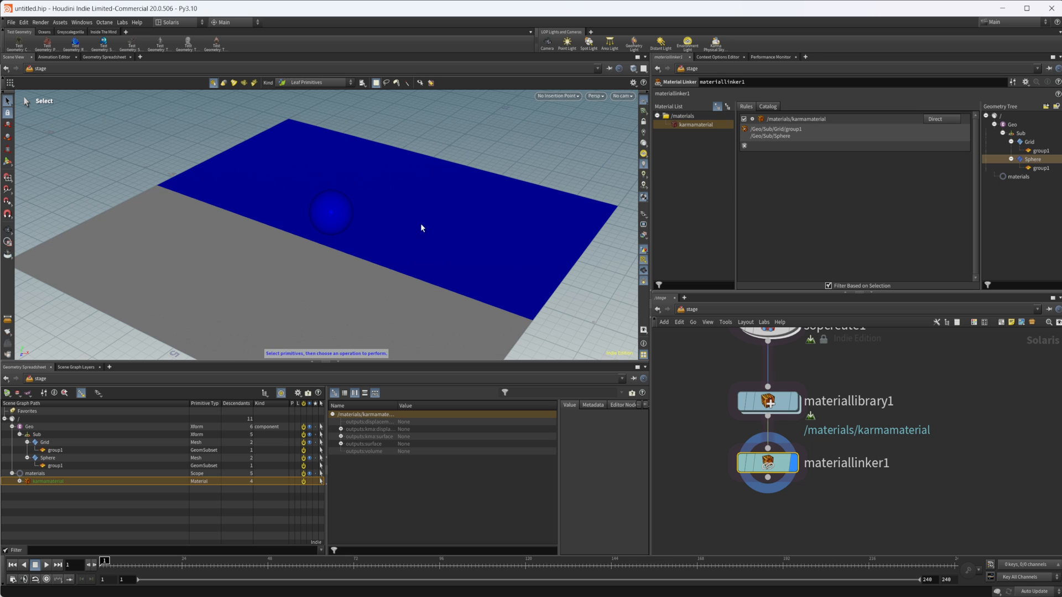
pyautogui.keyDown('alt'); pyautogui.moveTo(422, 227); pyautogui.dragTo(349, 244); pyautogui.keyUp('alt')
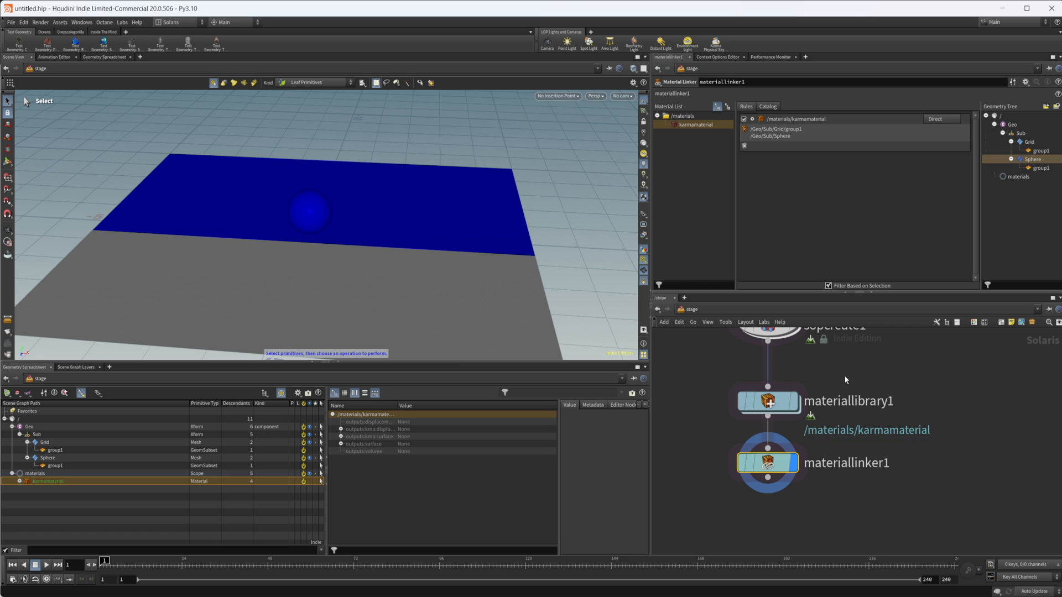
pyautogui.scroll(-2, 845, 380)
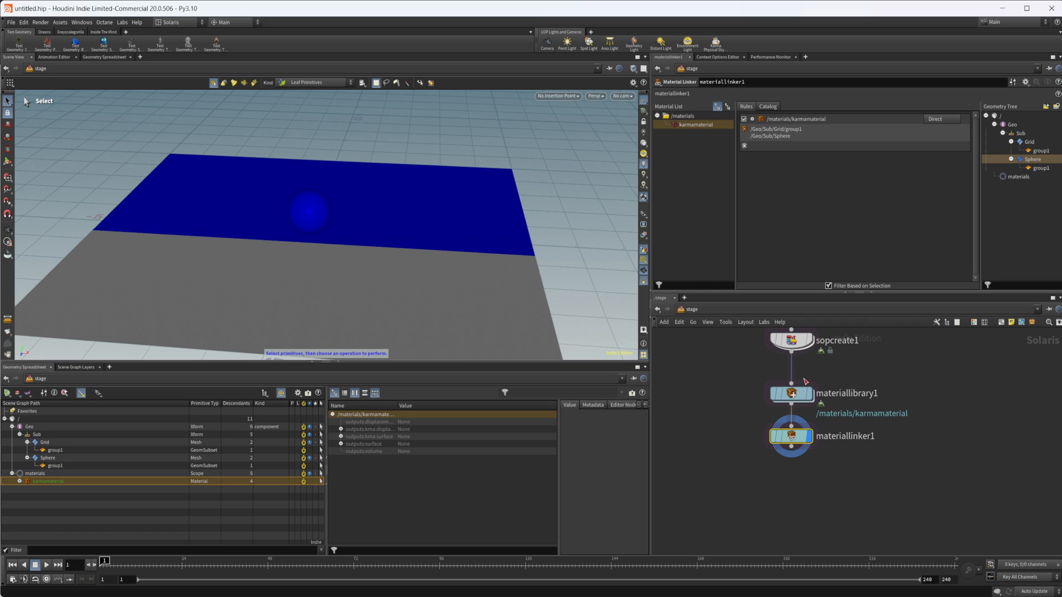
pyautogui.click(597, 101)
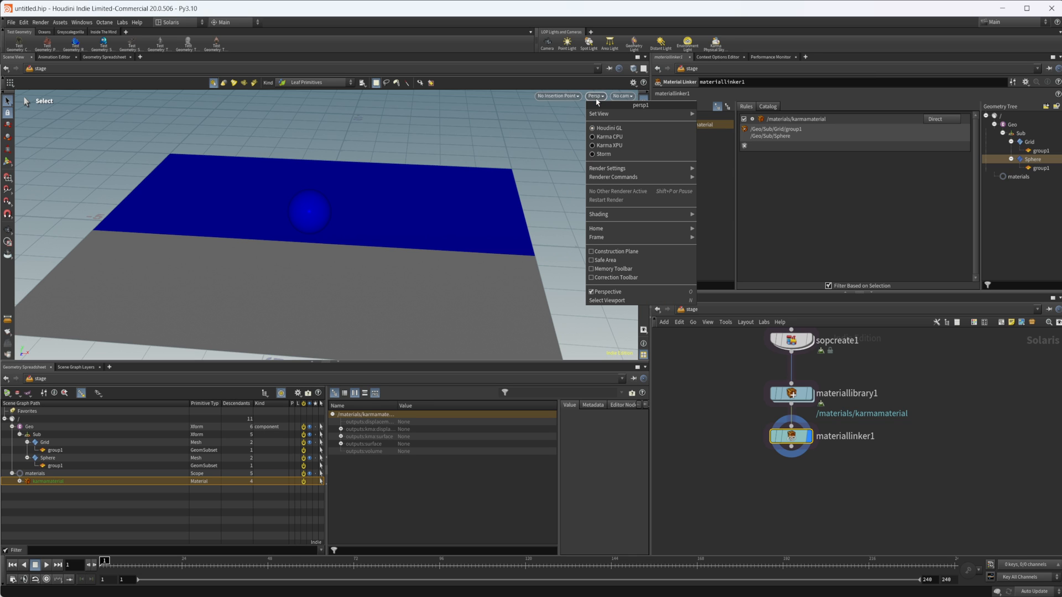
pyautogui.click(758, 460)
pyautogui.press('Tab')
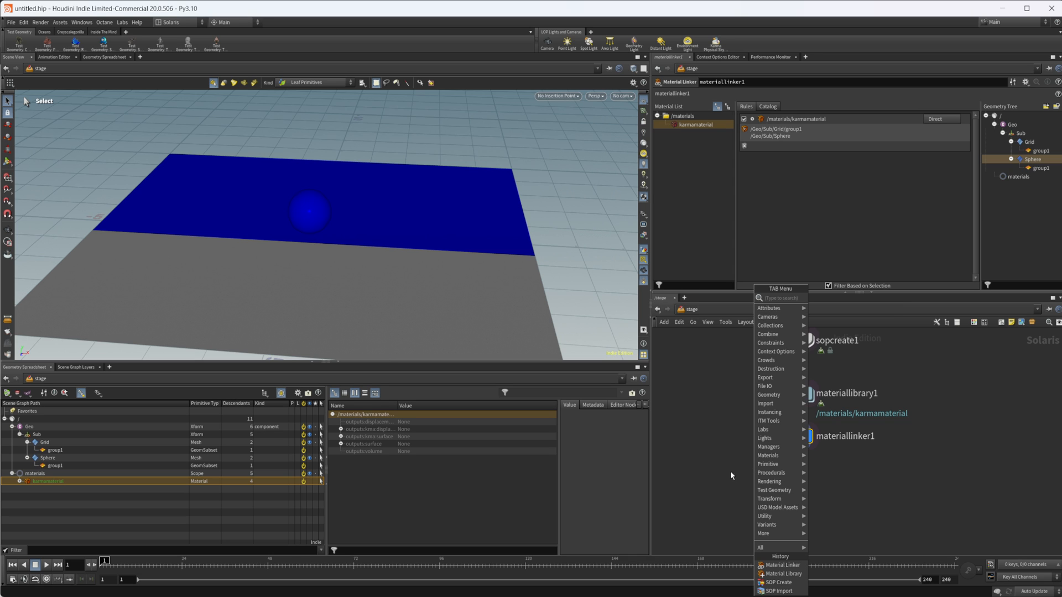
pyautogui.press('Escape')
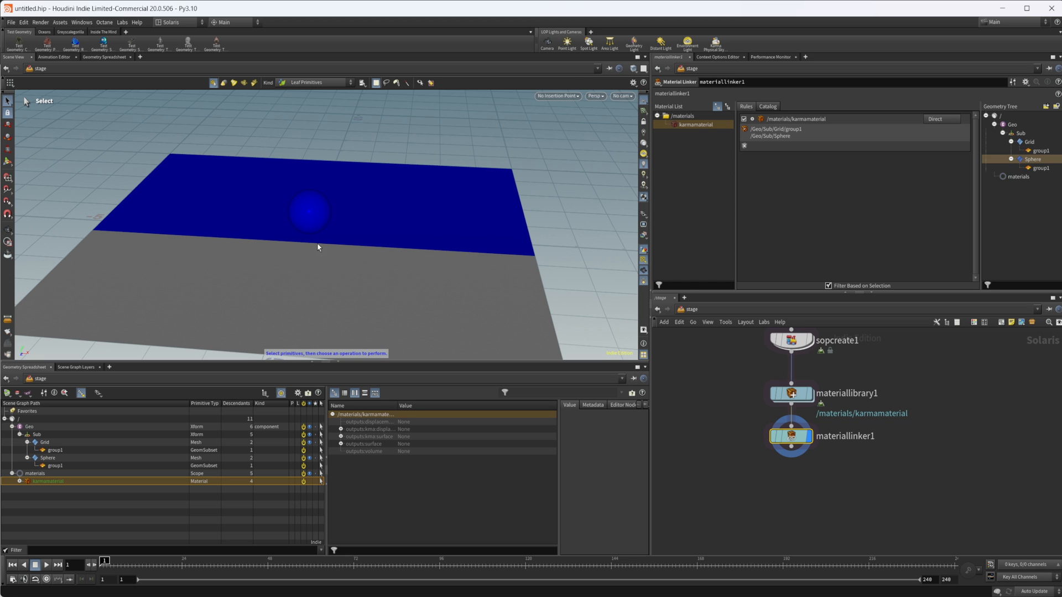
# Step: Preview the blue material on the sphere and grid with the Karma XPU viewport renderer and return to Houdini GL
pyautogui.click(595, 96)
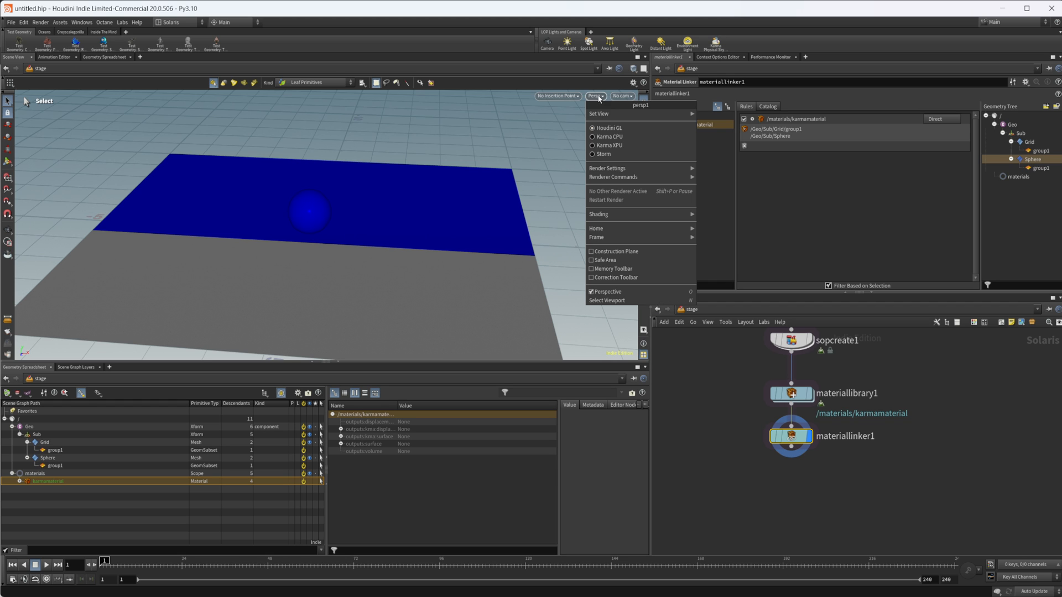
pyautogui.click(606, 146)
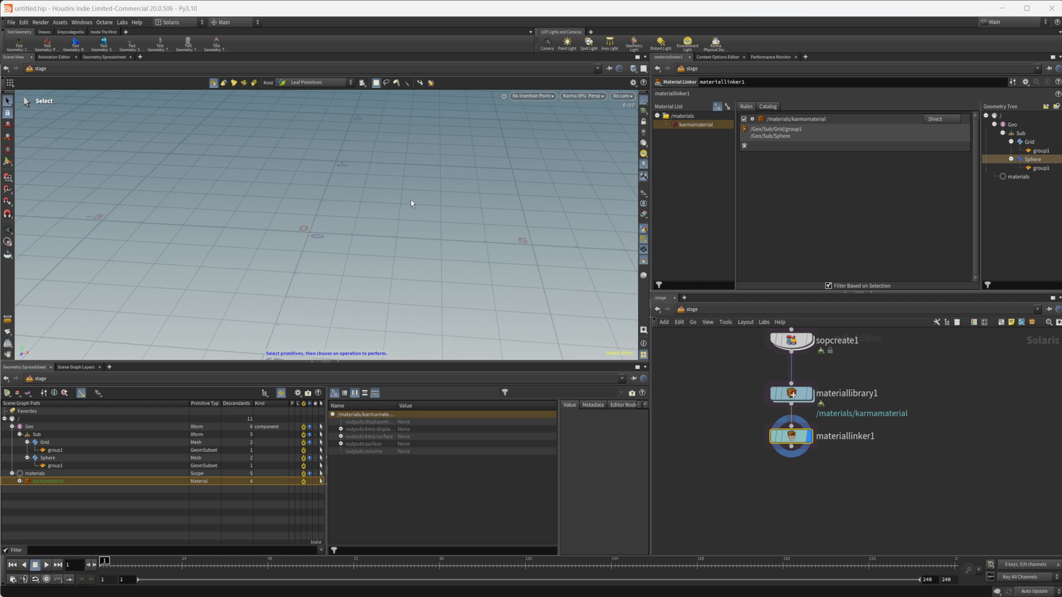
pyautogui.press('Escape')
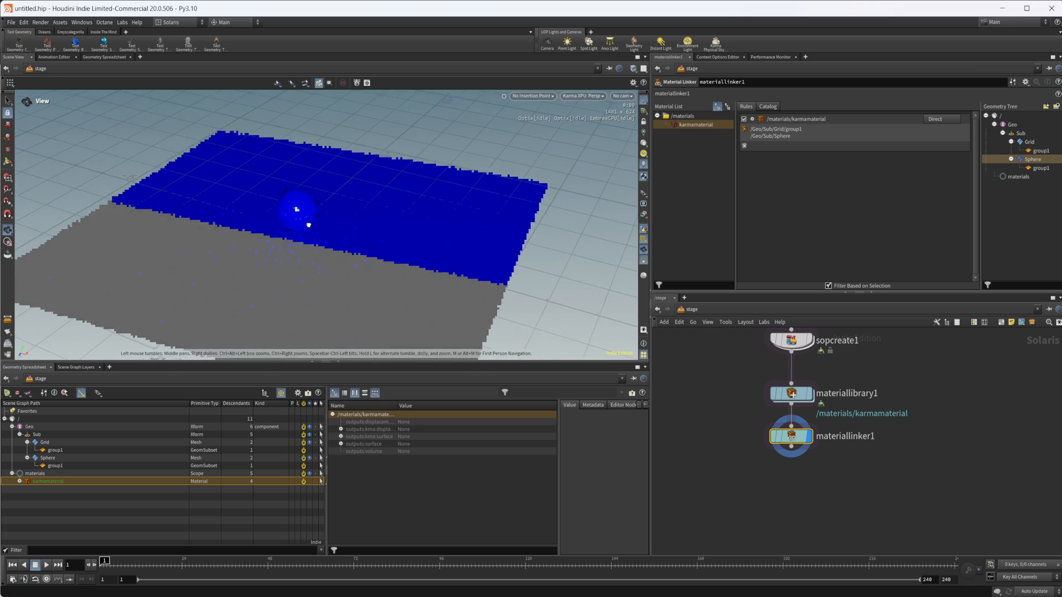
pyautogui.keyDown('alt'); pyautogui.moveTo(309, 225); pyautogui.dragTo(284, 235); pyautogui.keyUp('alt')
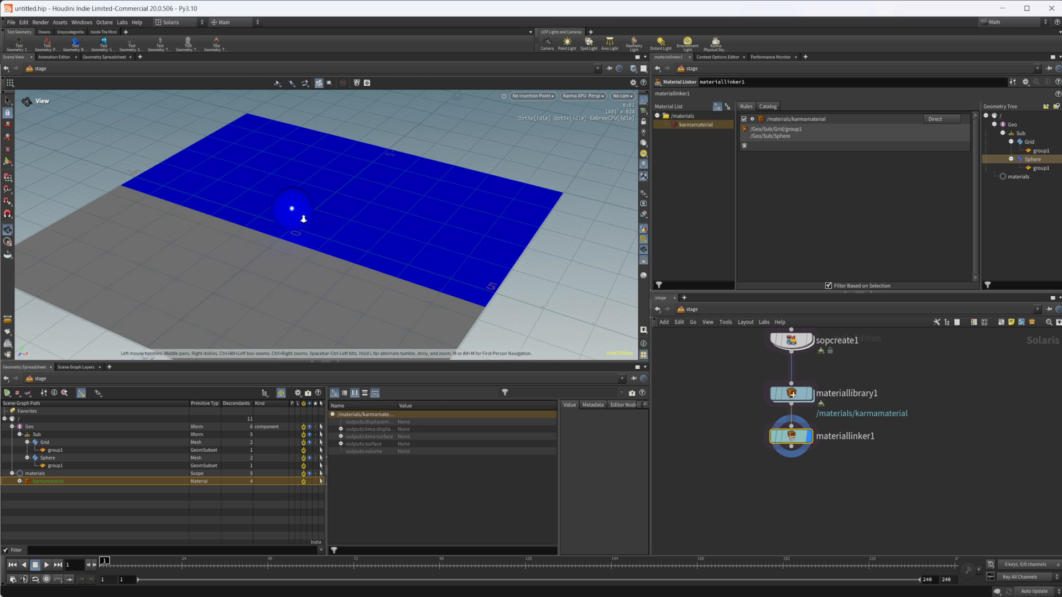
pyautogui.keyDown('alt'); pyautogui.moveTo(303, 219); pyautogui.dragTo(408, 218, button='right'); pyautogui.keyUp('alt')
pyautogui.click(590, 96)
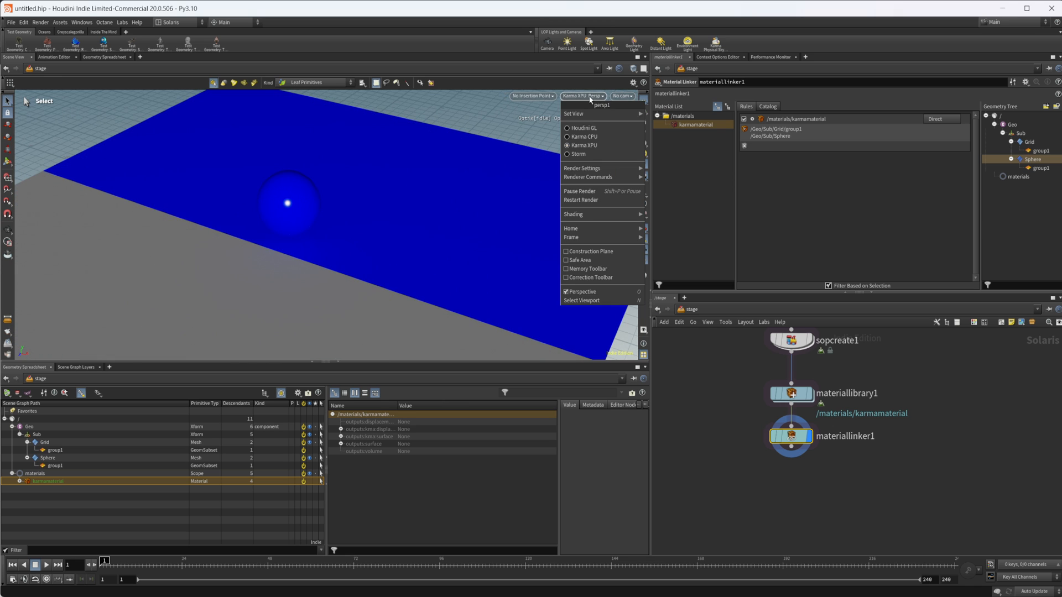
pyautogui.click(592, 128)
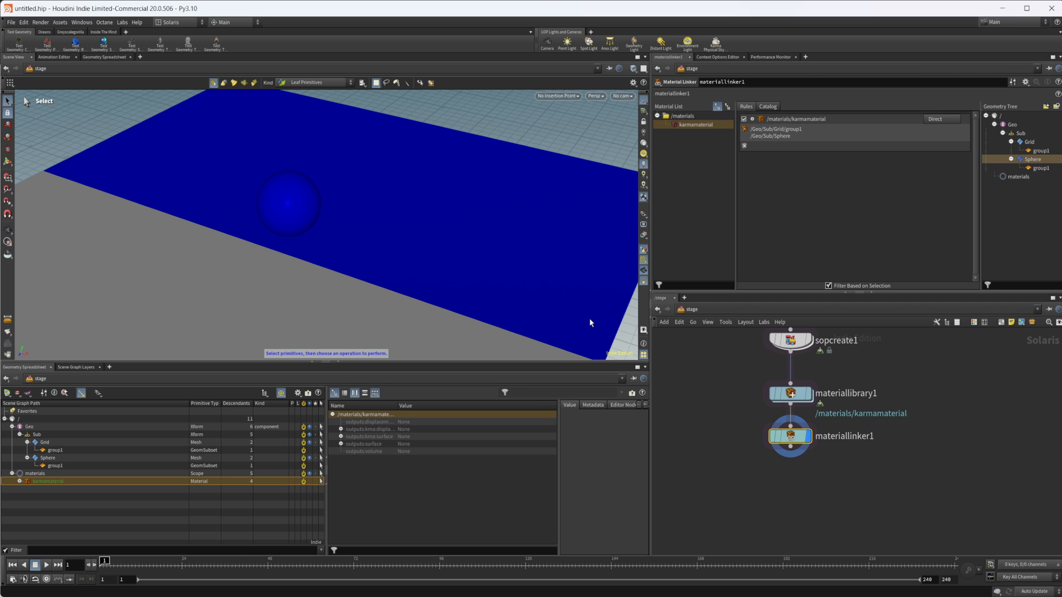
pyautogui.keyDown('alt'); pyautogui.moveTo(399, 261); pyautogui.dragTo(426, 237); pyautogui.keyUp('alt')
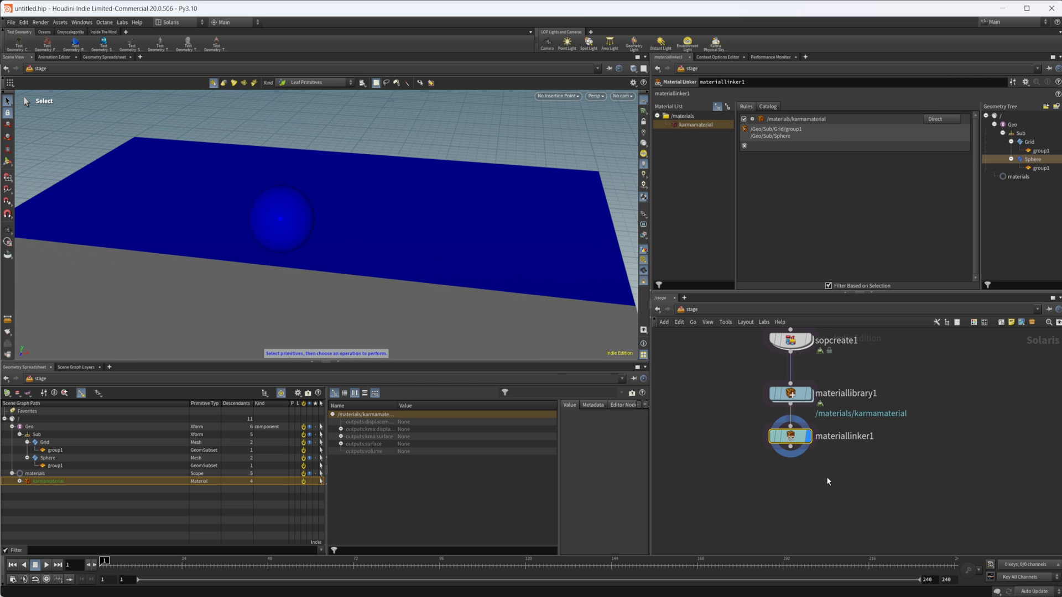
pyautogui.moveTo(804, 490); pyautogui.dragTo(780, 543, button='middle')
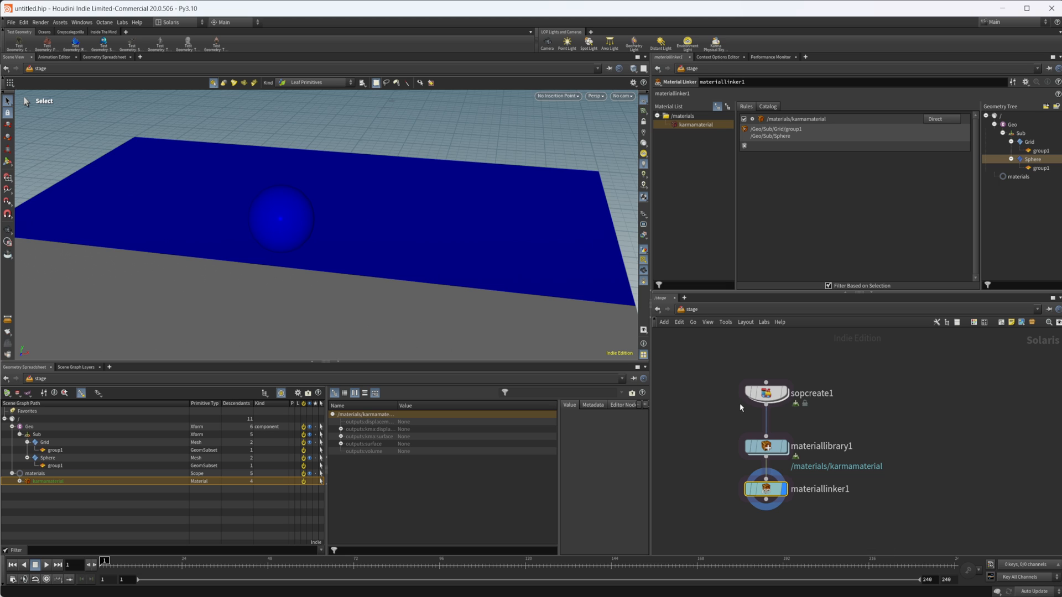